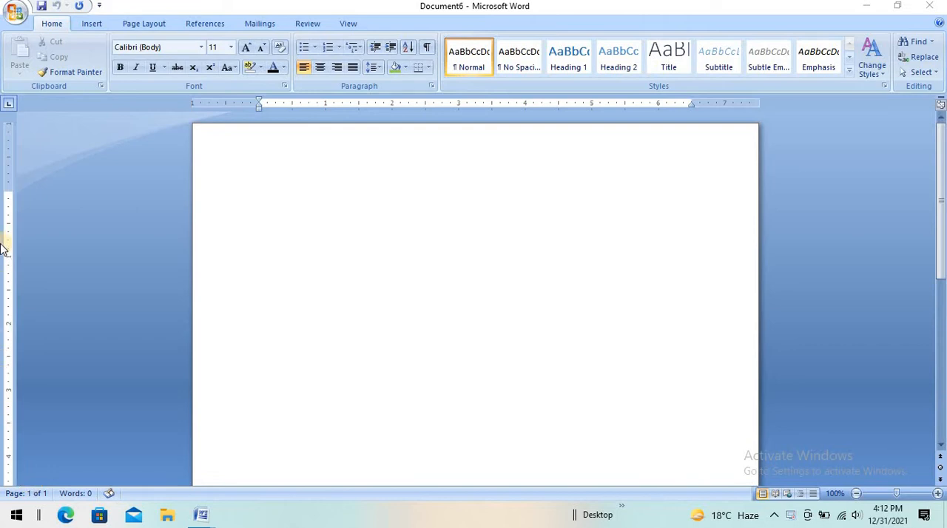
Step: Insert the built-in Annual cover page into the blank document
left_click(94, 22)
left_click(93, 23)
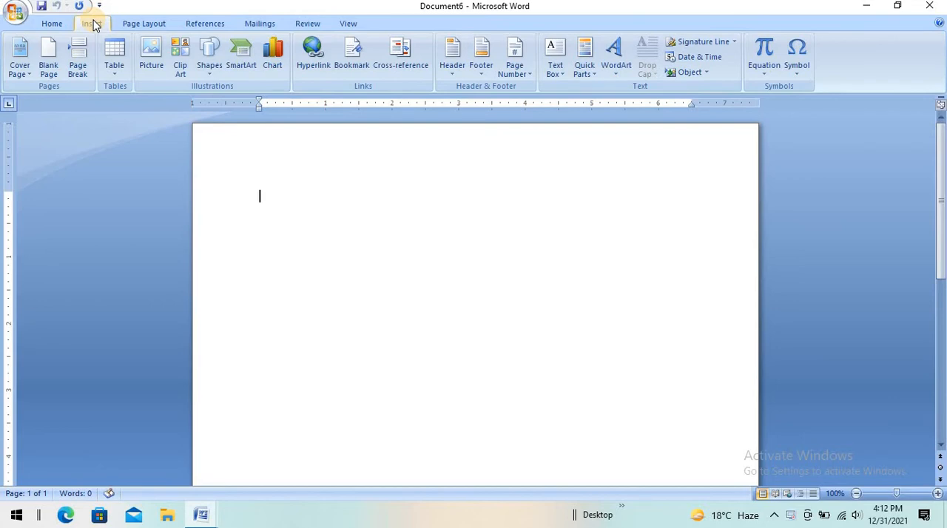
left_click(28, 79)
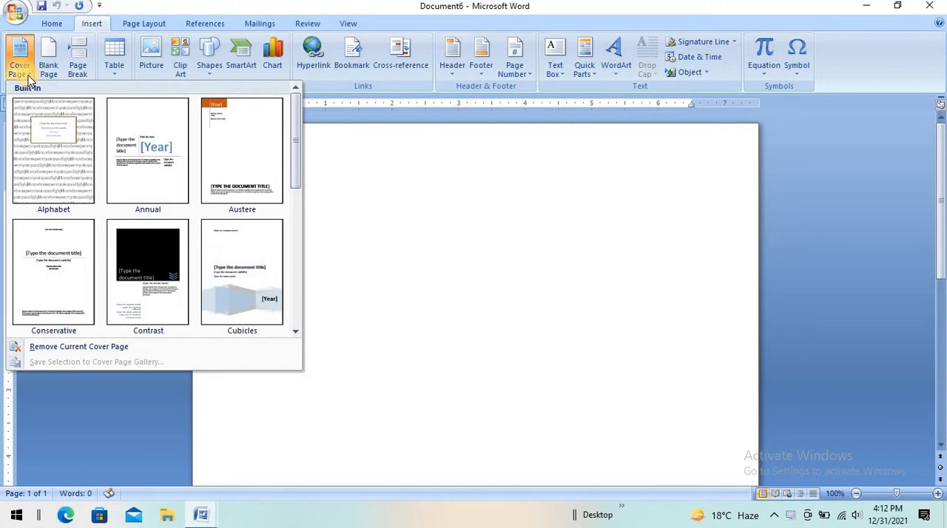
left_click(131, 139)
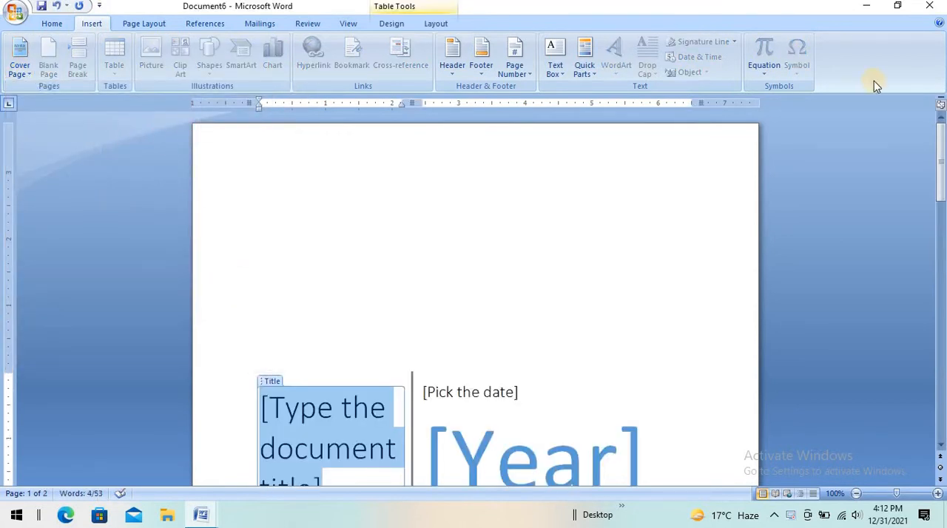
left_click_drag(938, 152, 941, 202)
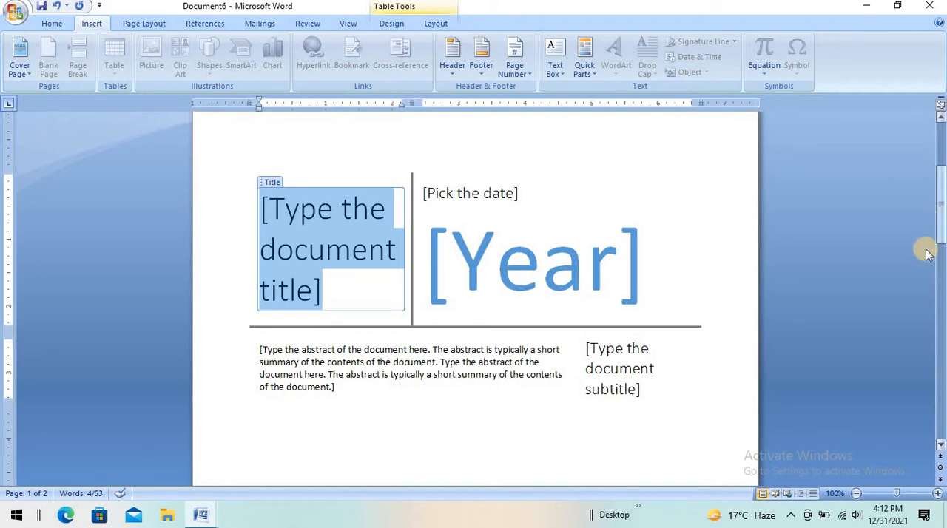
Step: Set the cover page's year to 2022 and its date to January 1
left_click(478, 268)
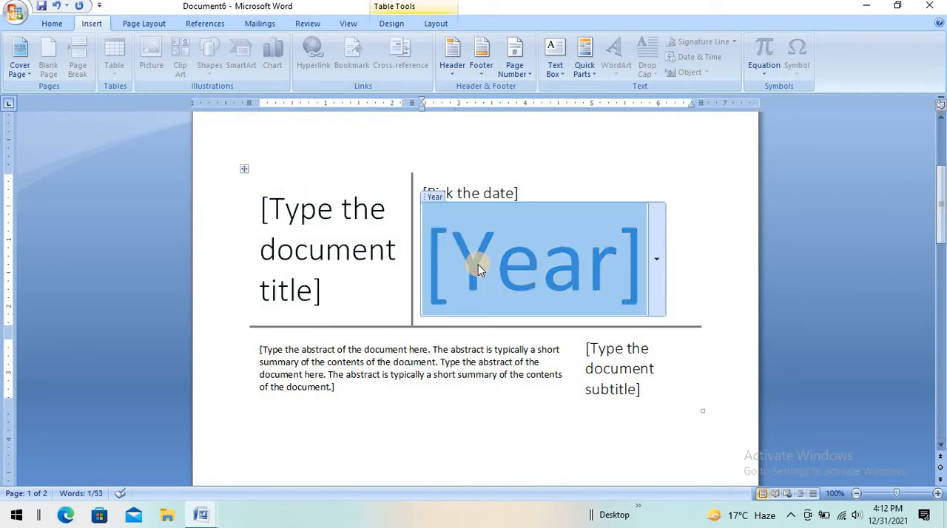
type("2022")
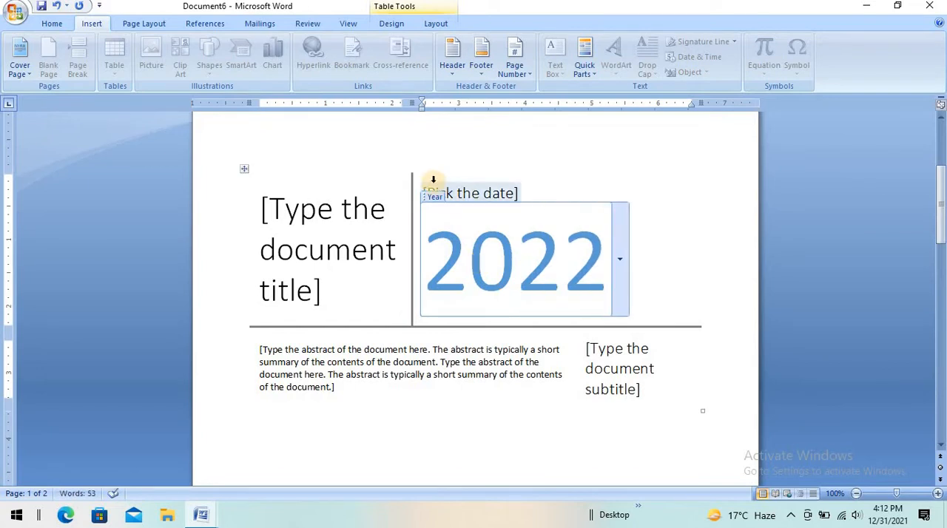
left_click(469, 192)
type("January 1")
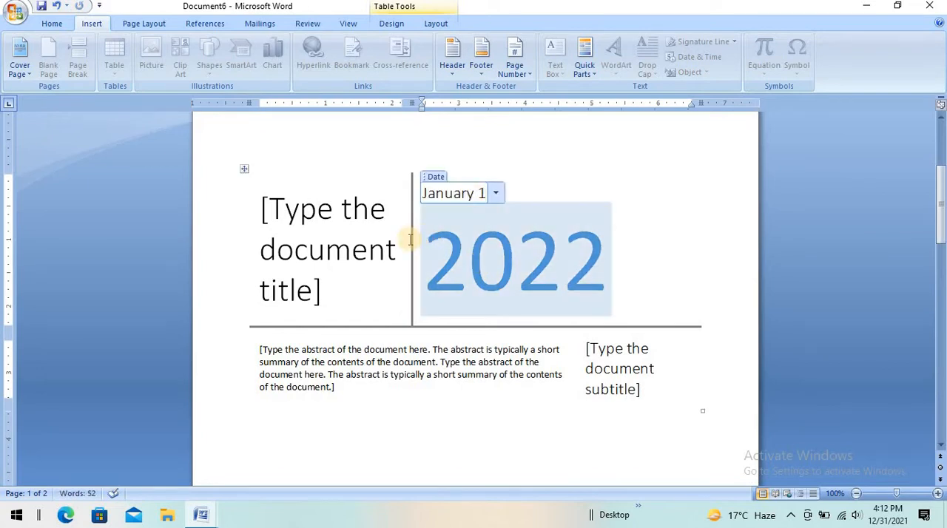
Step: Enter Computer as the cover page's title and MS office 2007 as its subtitle
left_click(347, 253)
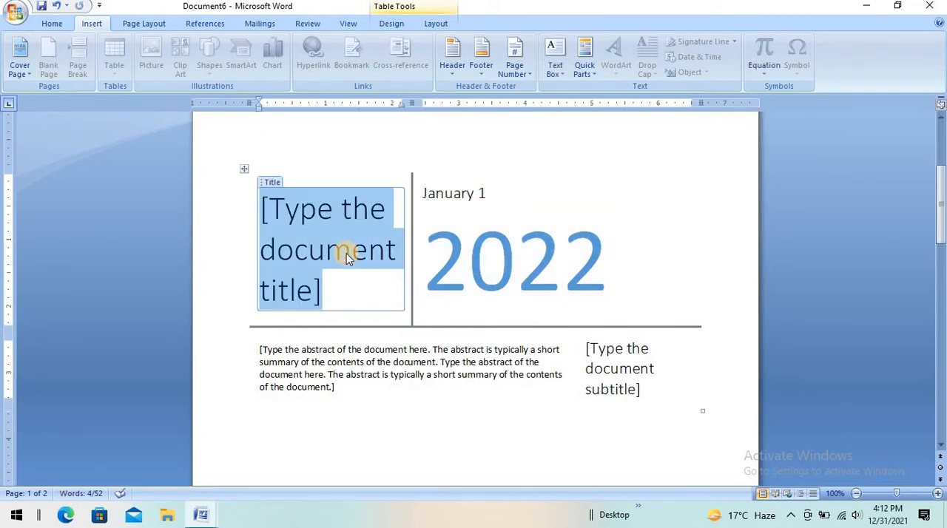
type("Compu")
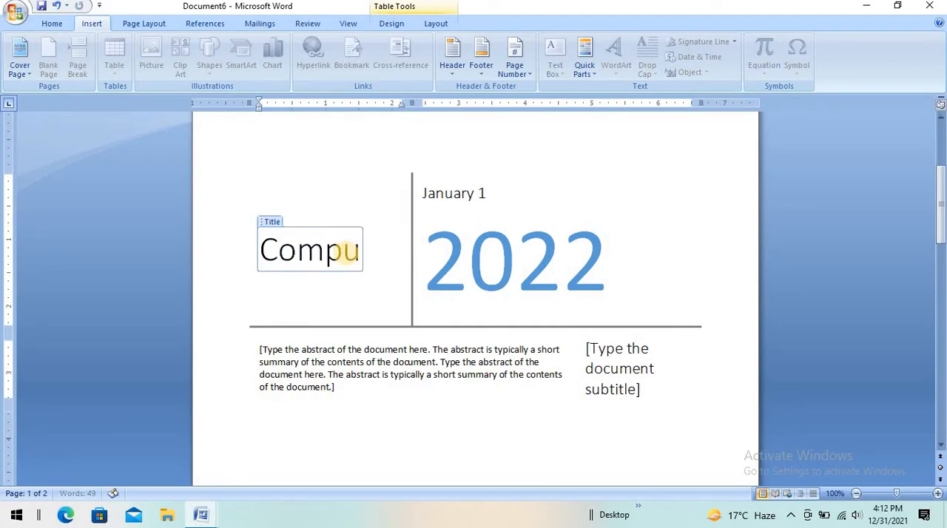
type("ter")
left_click(613, 377)
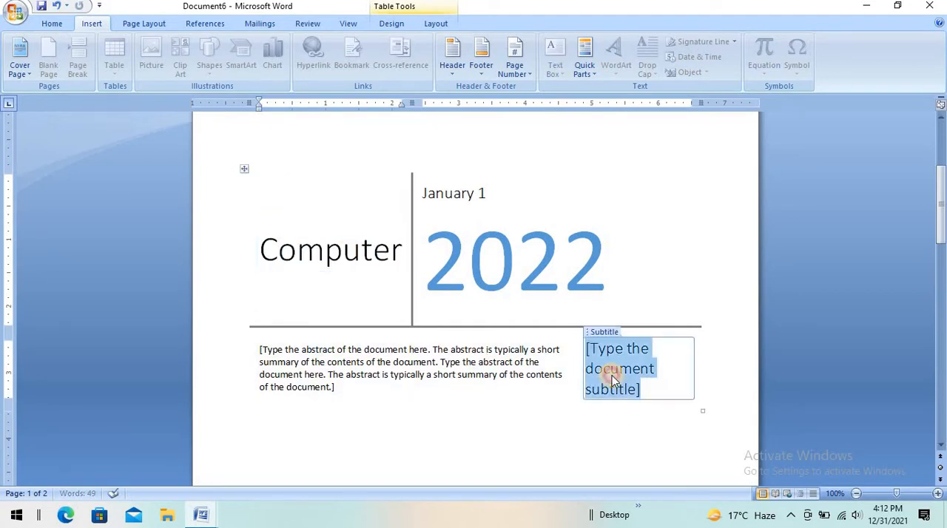
type("MS")
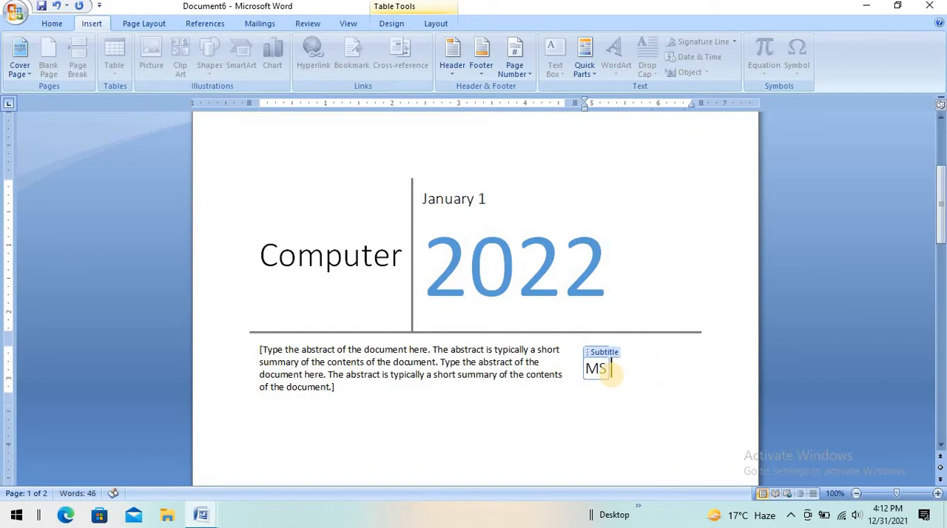
type(" office")
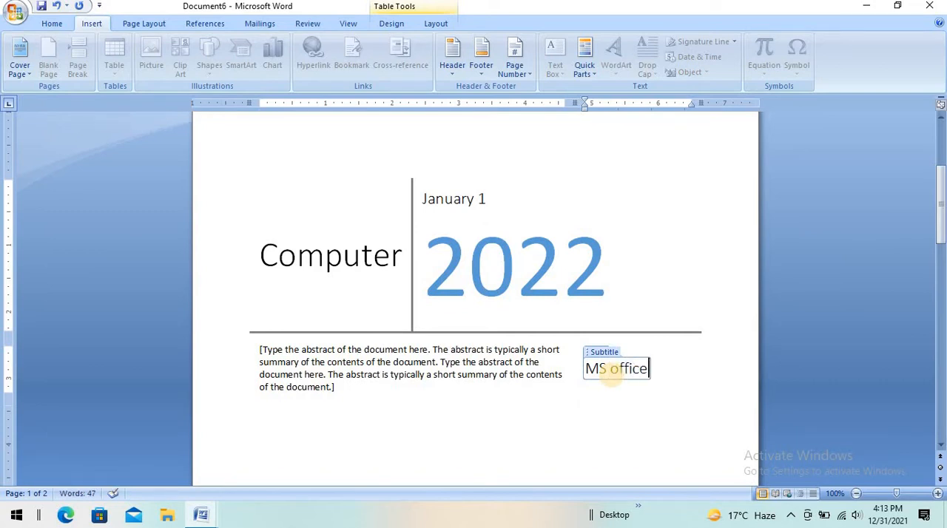
type(" 2007")
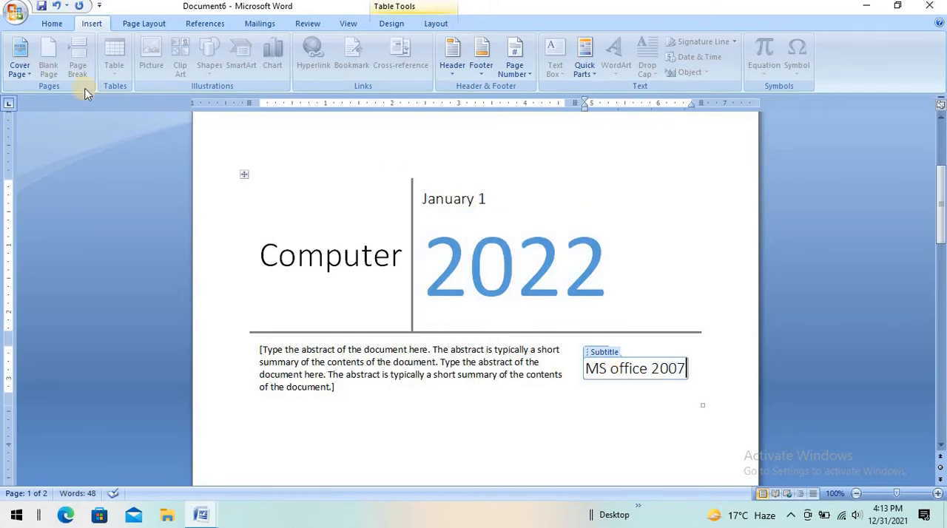
Step: Remove the current cover page from the document
left_click(22, 70)
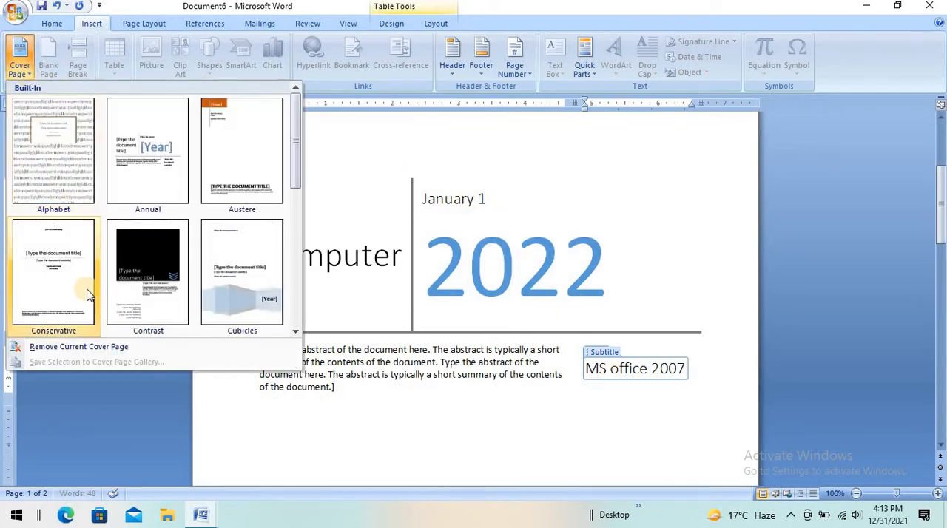
left_click(101, 348)
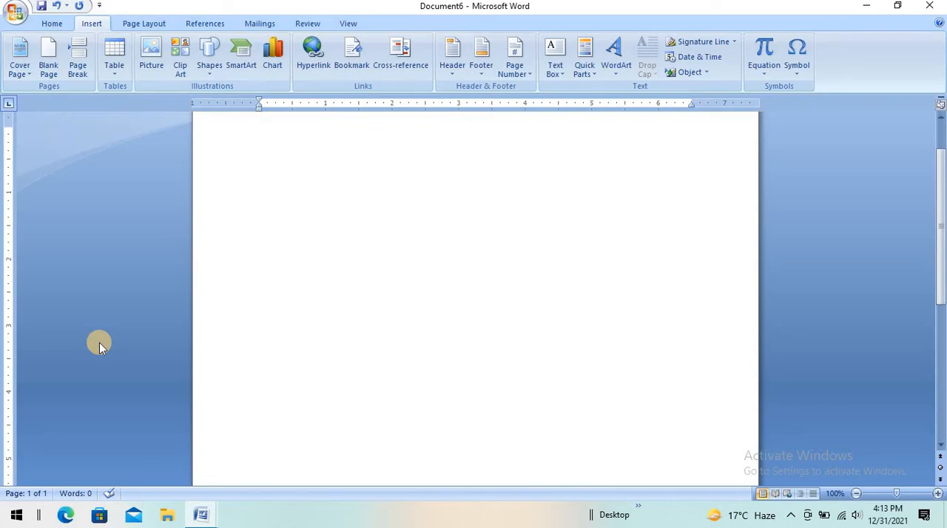
Step: Generate two paragraphs of sample text with =rand(2)
type("=ra")
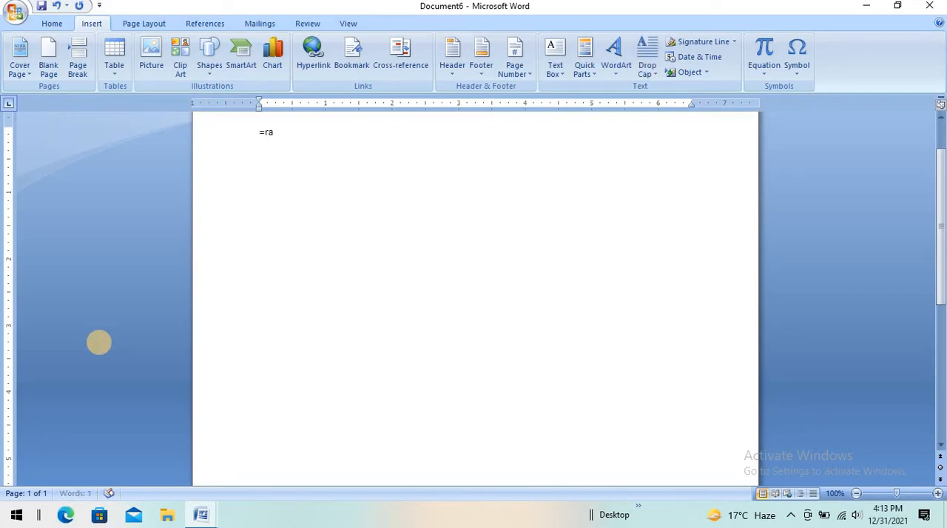
type("nd(2)")
key("Return")
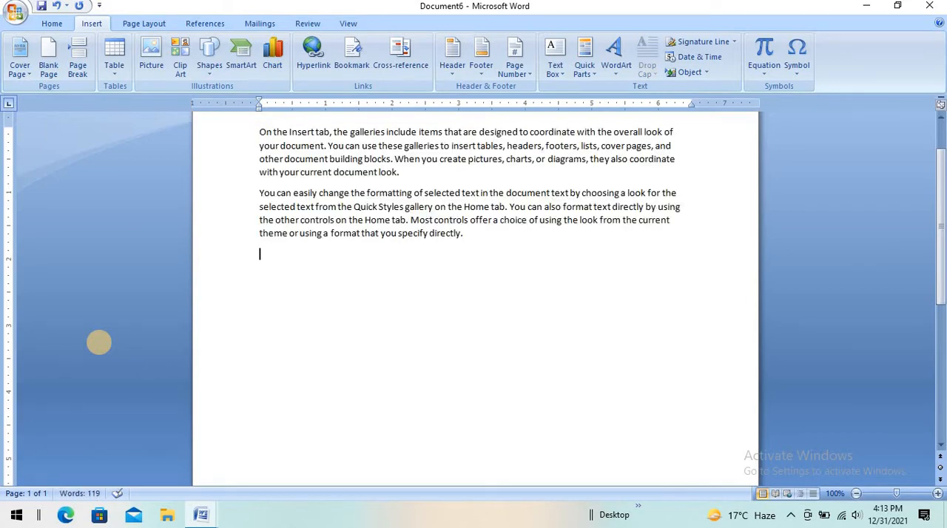
Step: Insert a page break at the end of the first paragraph and undo it
left_click(409, 170)
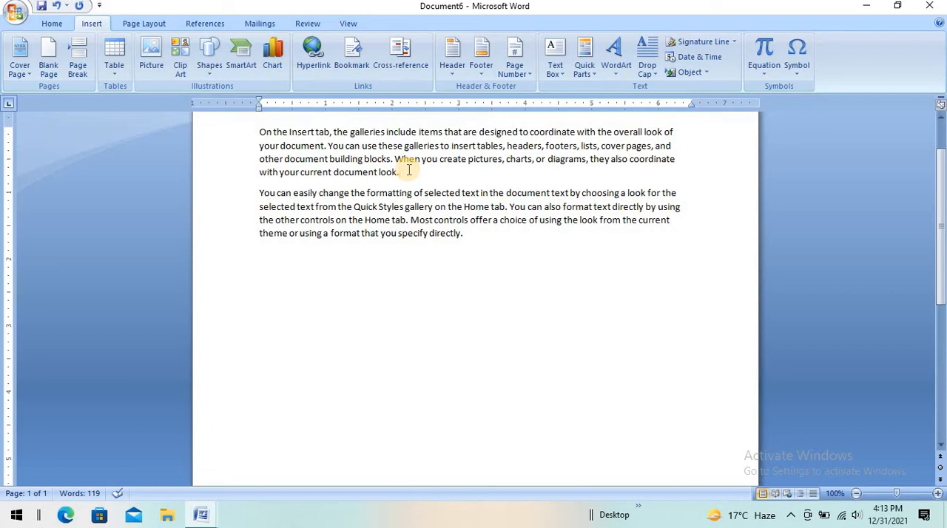
left_click(77, 68)
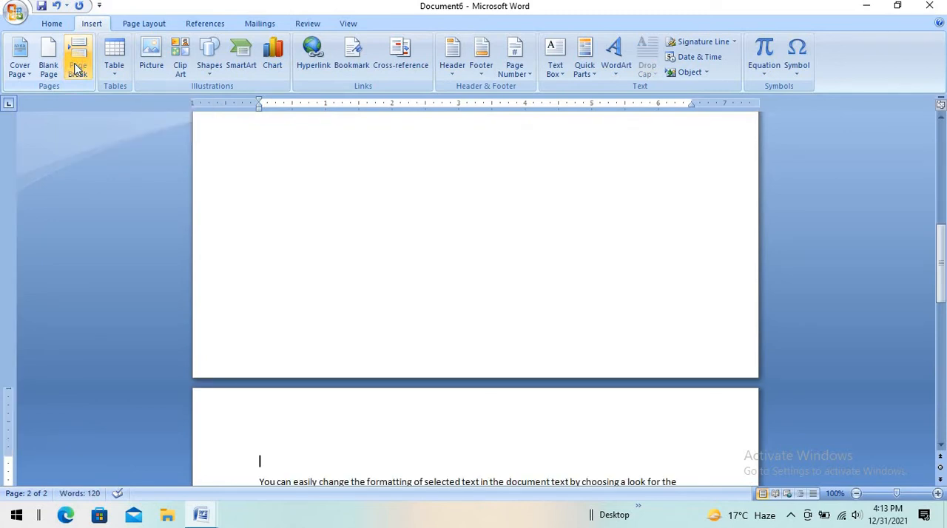
key("ctrl+z")
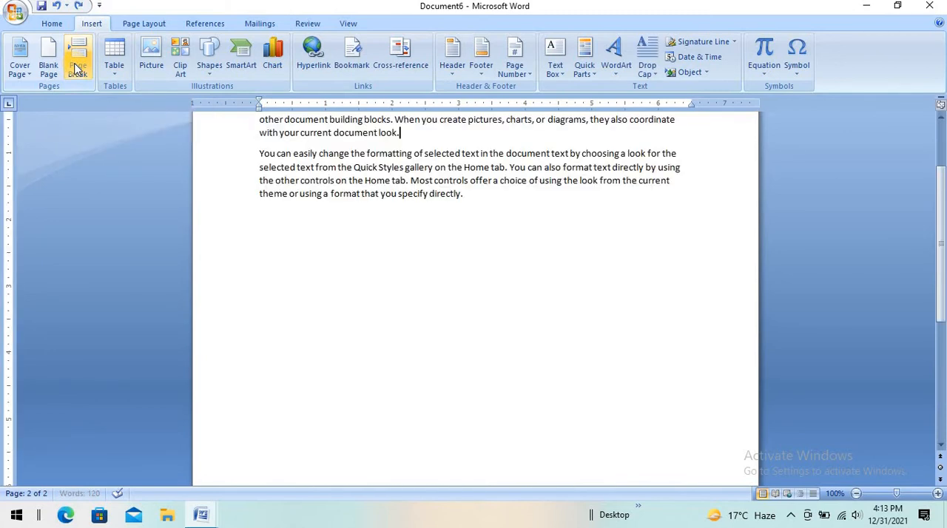
key("Up")
key("Up")
key("Up")
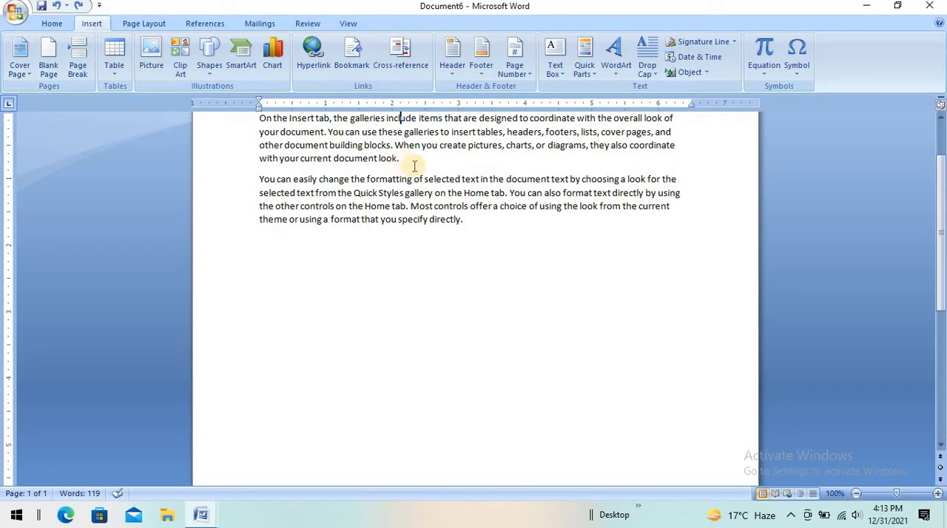
Step: Insert a page break after "Home tab." in the second paragraph's first sentence and remove it again
left_click(507, 192)
key("ctrl+Return")
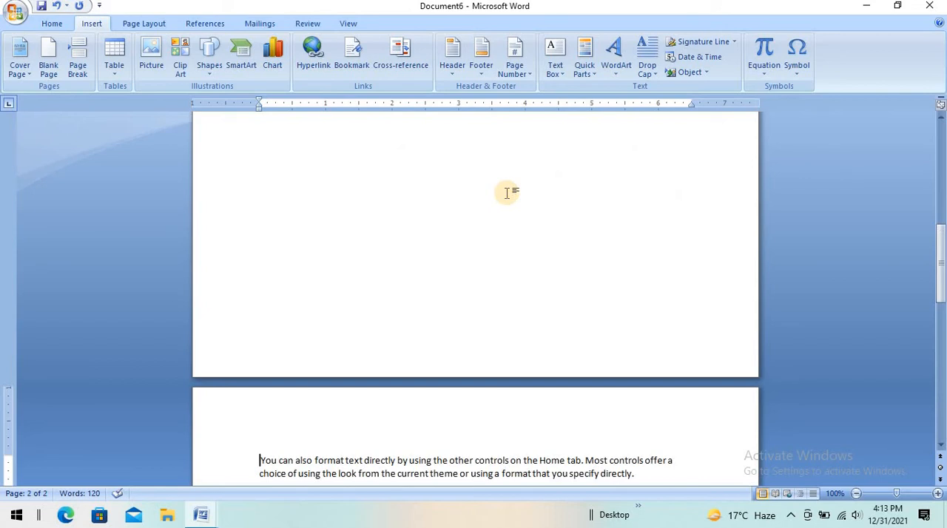
key("BackSpace")
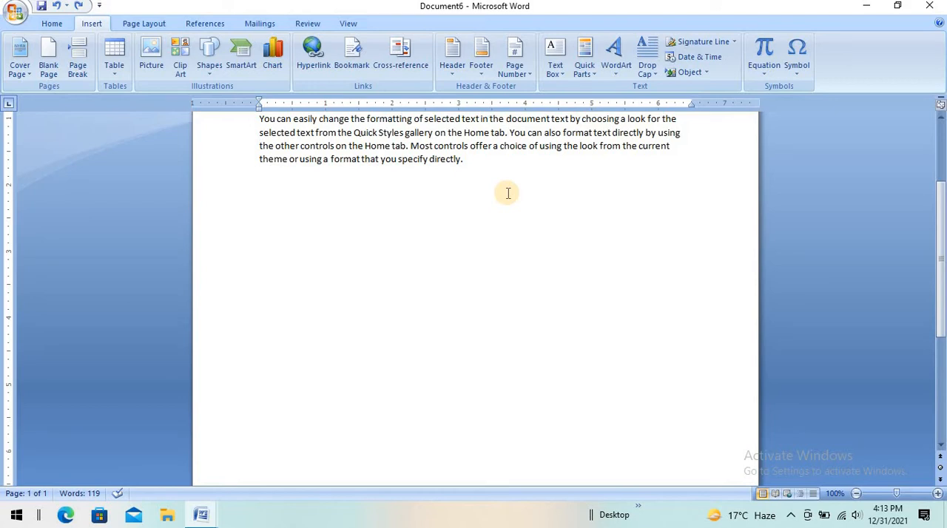
Step: Insert a blank page after the second paragraph's first sentence, ending "Home tab."
left_click(50, 56)
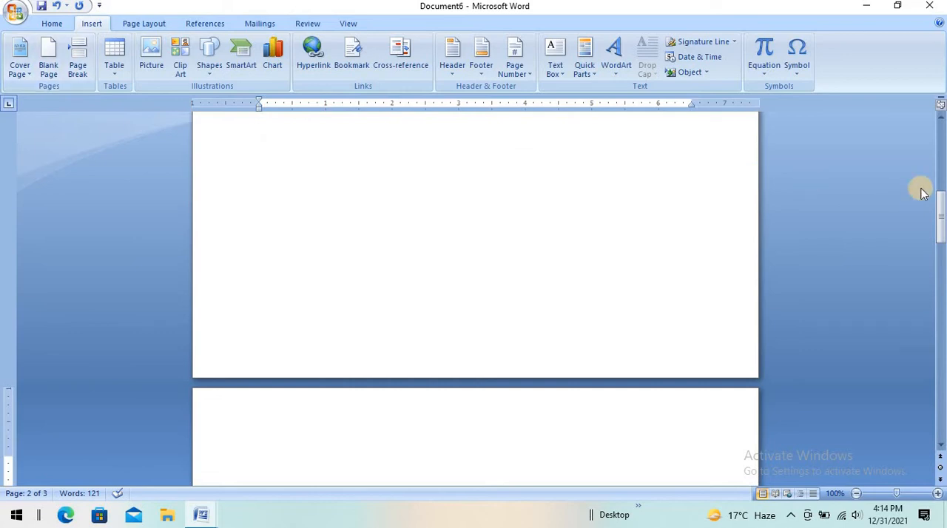
left_click_drag(941, 195, 911, 104)
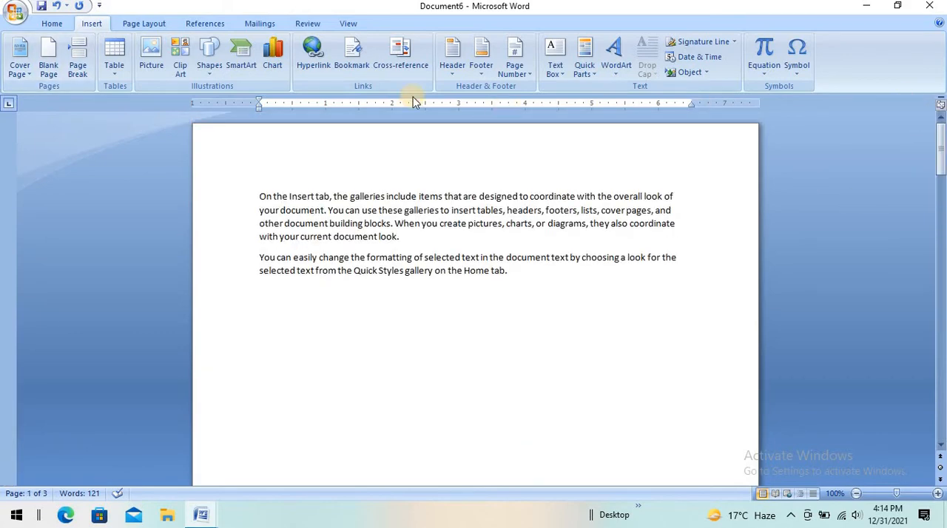
Step: Insert a table with six columns and three rows on a new line below the first page's text
left_click(119, 55)
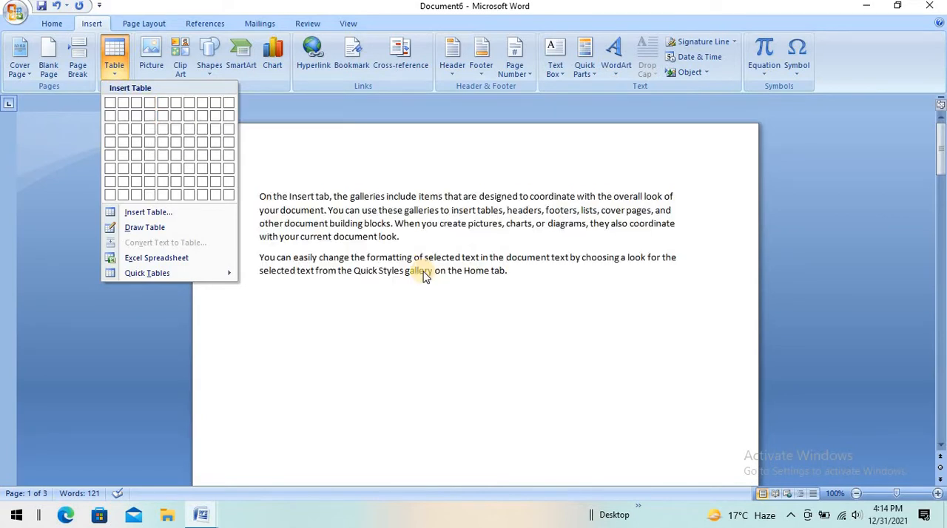
left_click(536, 275)
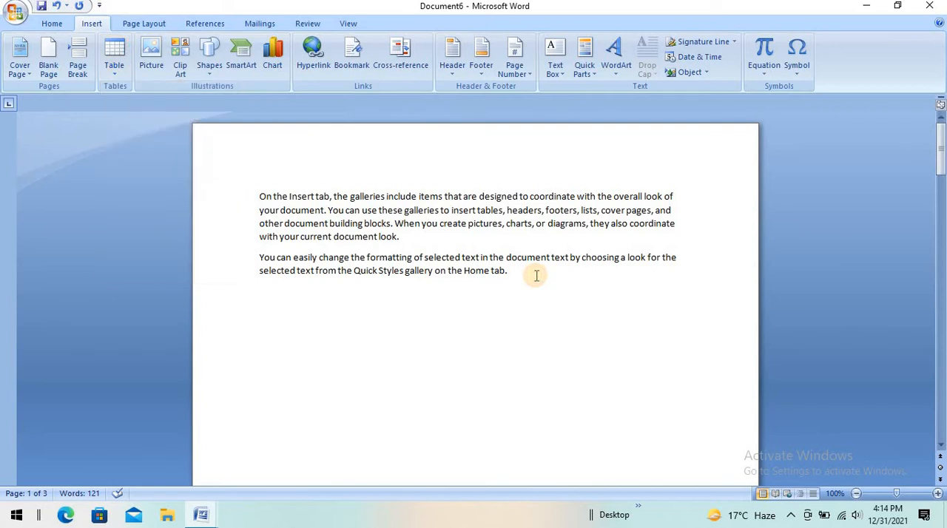
key("Return")
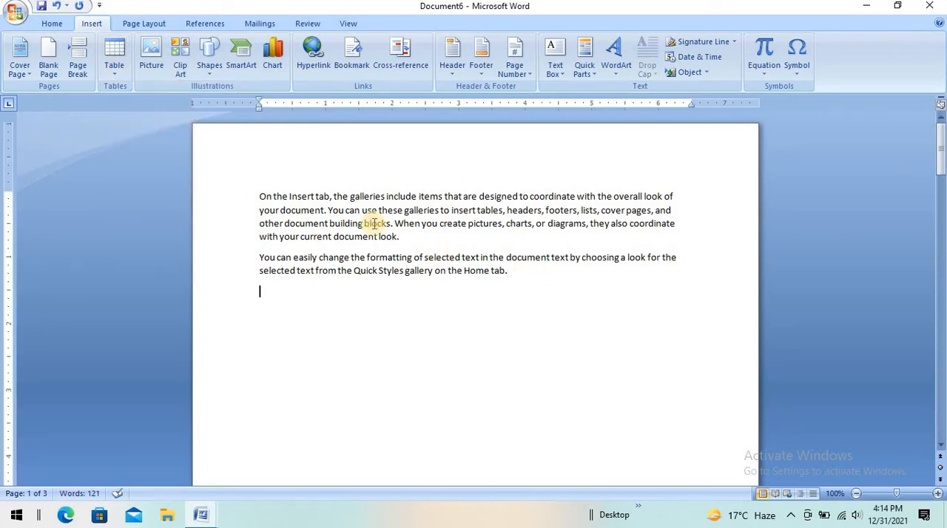
left_click(116, 66)
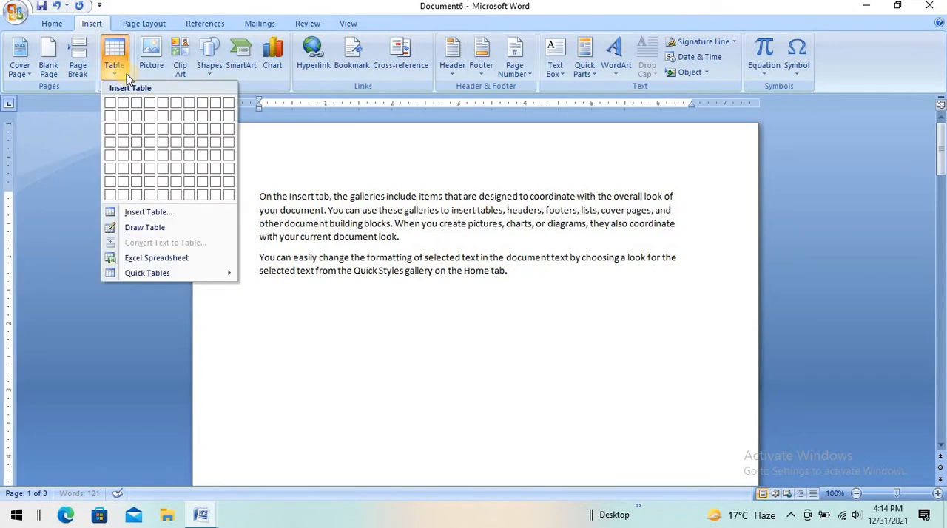
left_click(176, 134)
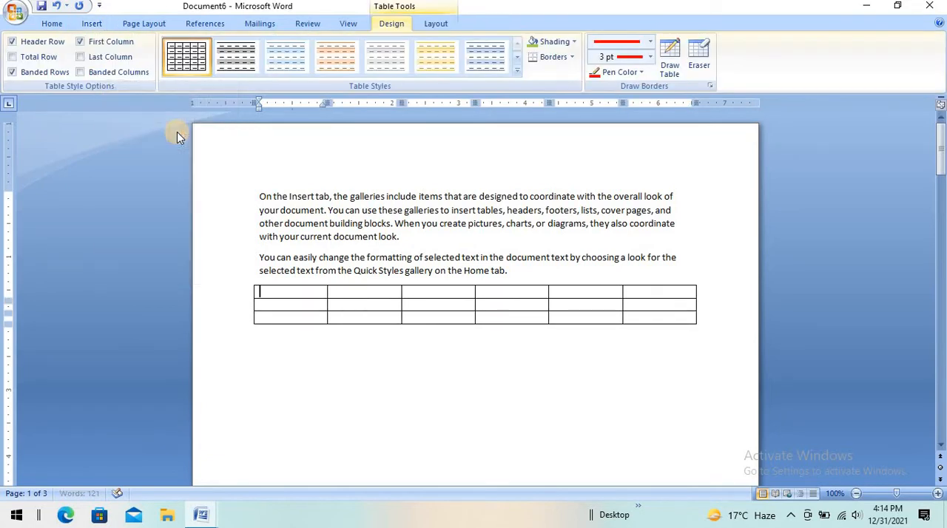
Step: Fill the first five cells of the table's top row with people's first names
type("Asif")
key("Tab")
type("Ali")
key("Tab")
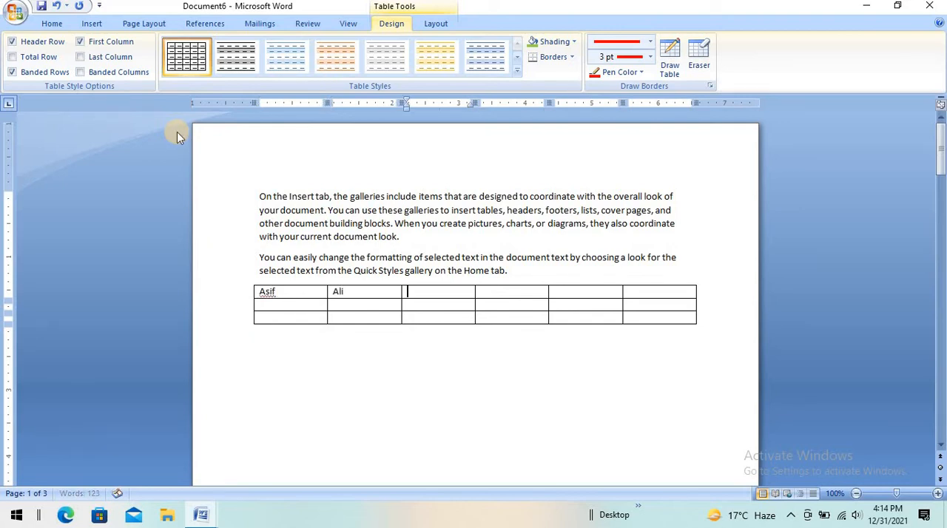
type("Aweais")
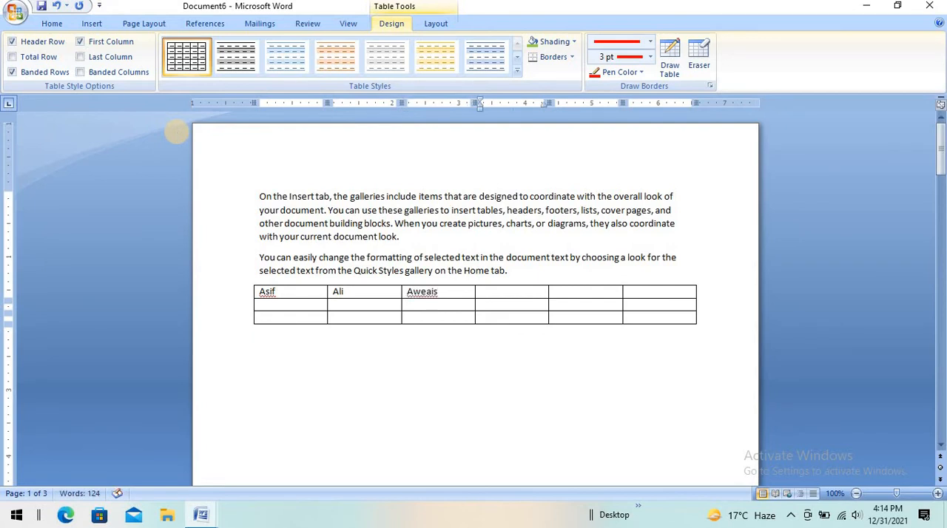
type("Aqib")
key("Tab")
type("Ali")
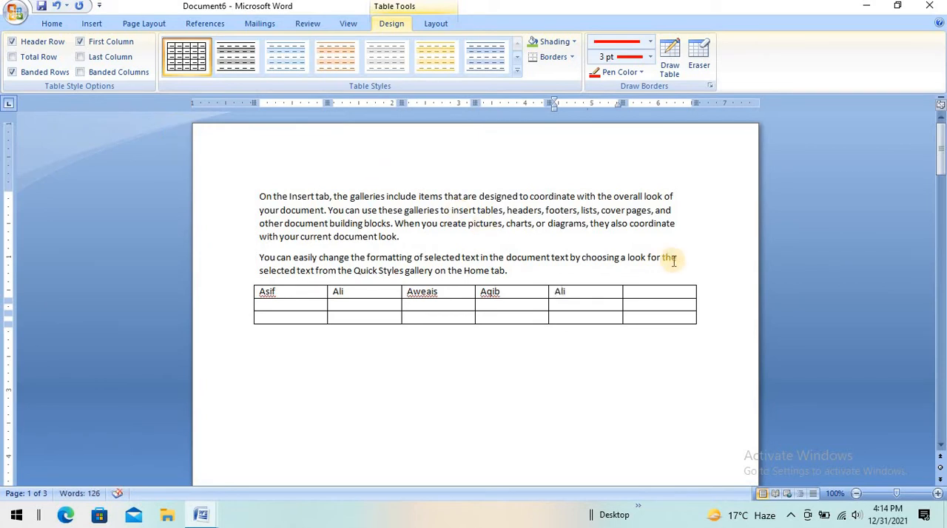
Step: Enter Remarks in the last cell of the table's top row and leave the table
left_click(664, 293)
type("R")
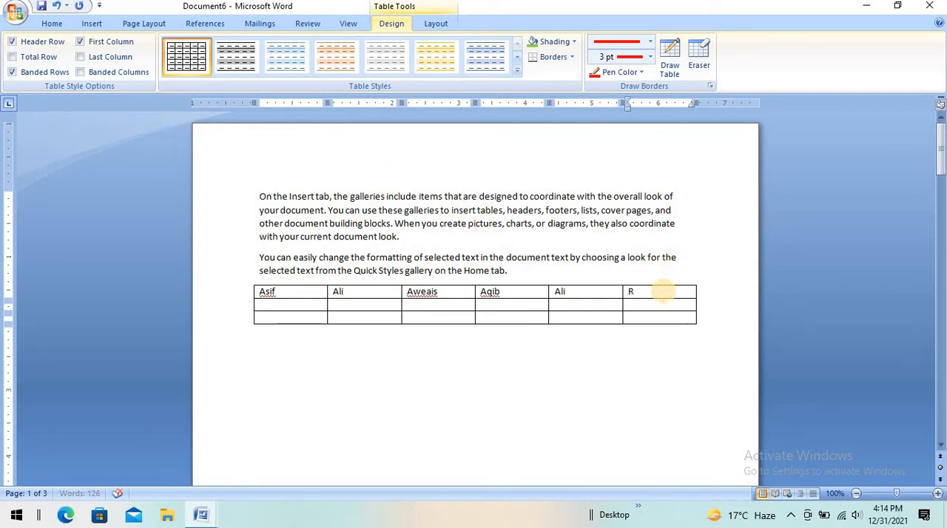
type("emarks")
left_click(620, 364)
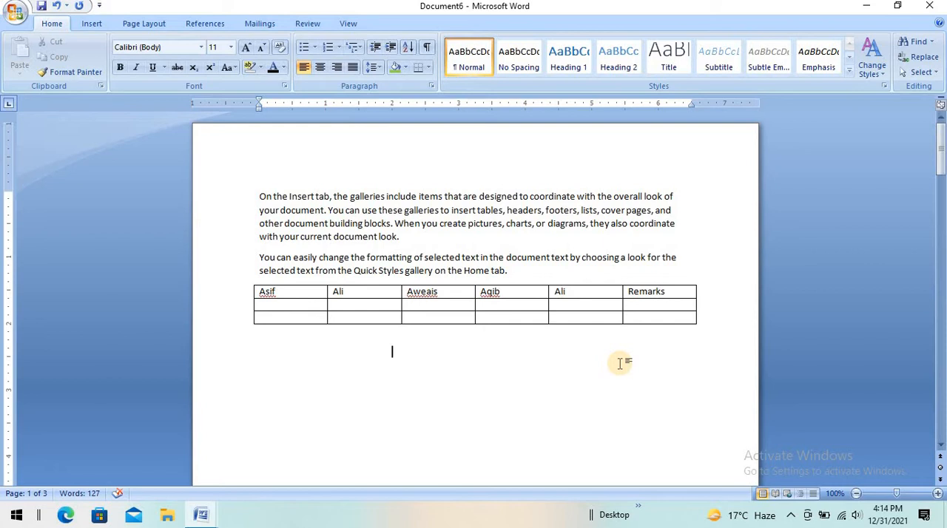
Step: Apply the built-in table style with a gold header row and gold first column to the whole table
left_click(544, 320)
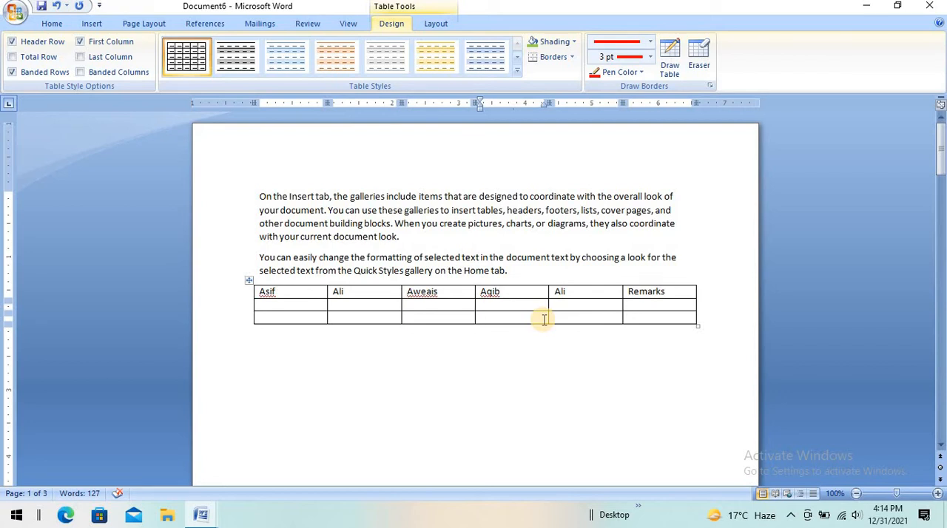
left_click(248, 283)
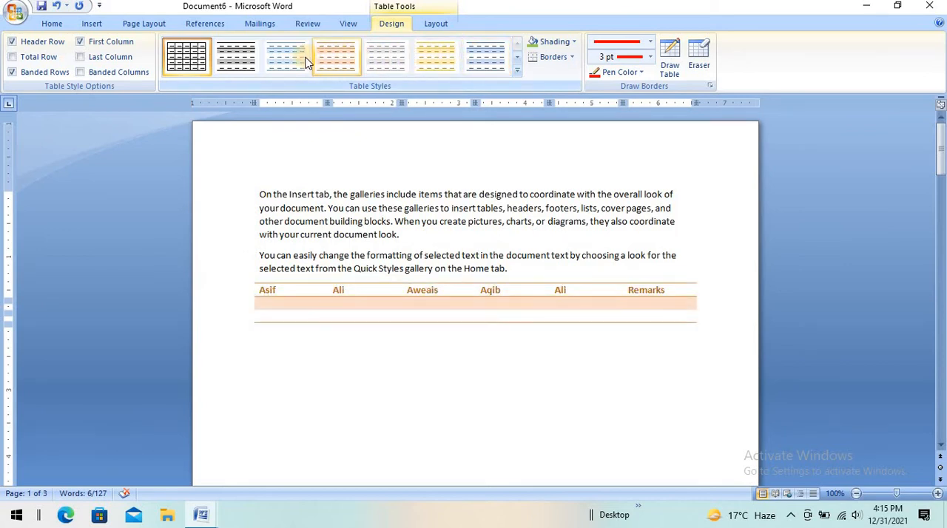
left_click(518, 71)
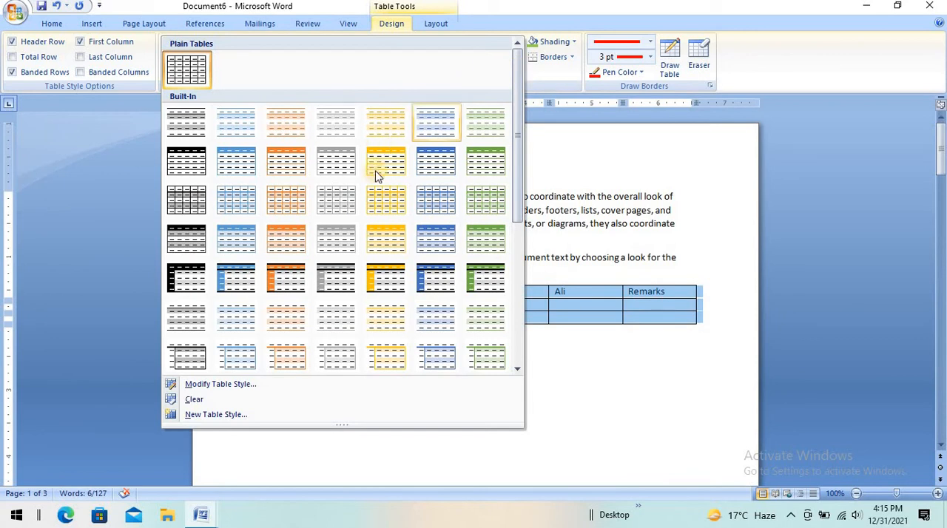
left_click(391, 283)
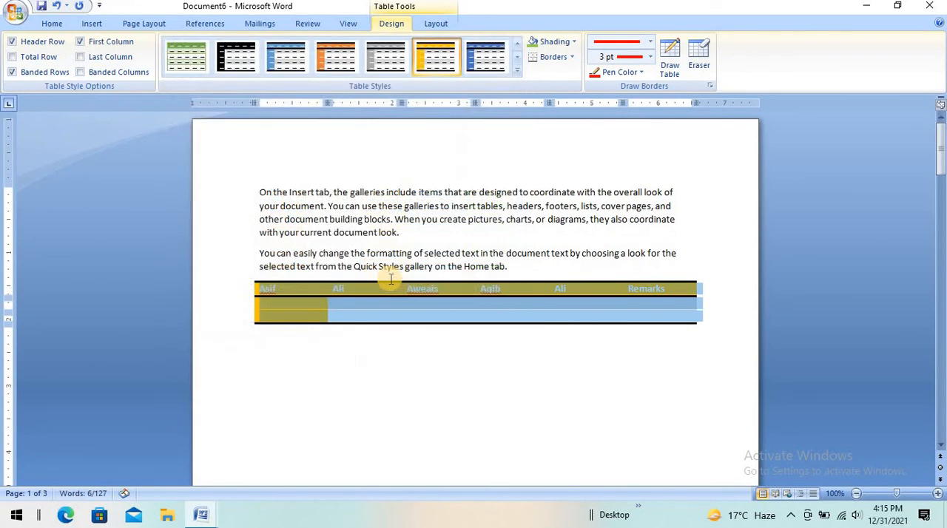
left_click(411, 415)
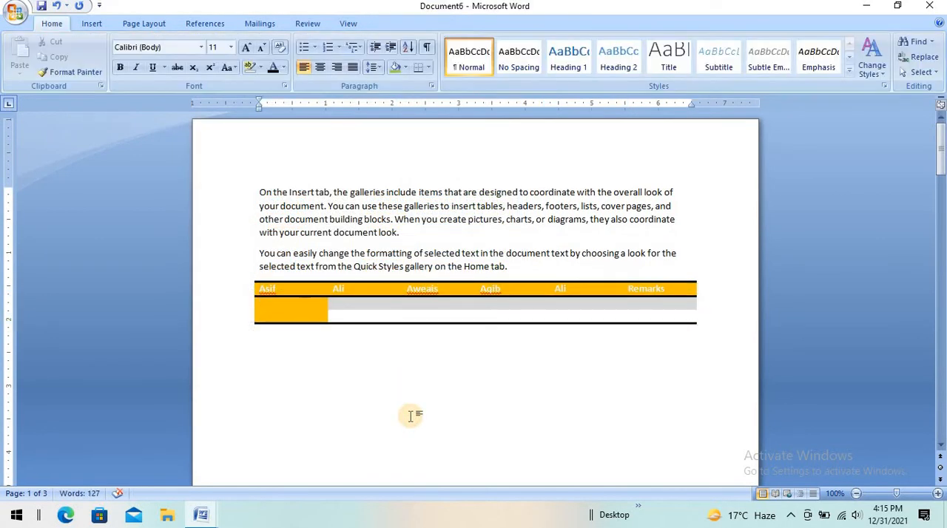
Step: Select the whole table and undo the gold table style
left_click(319, 317)
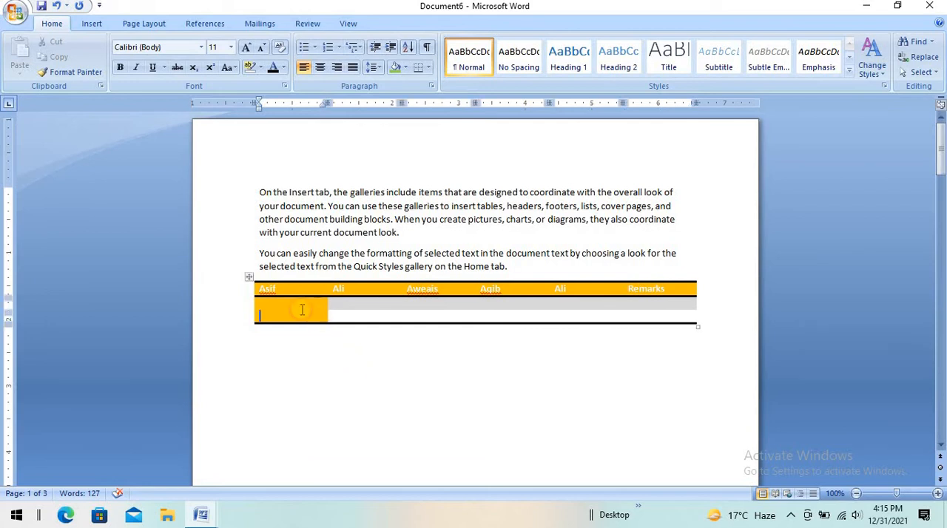
left_click(248, 283)
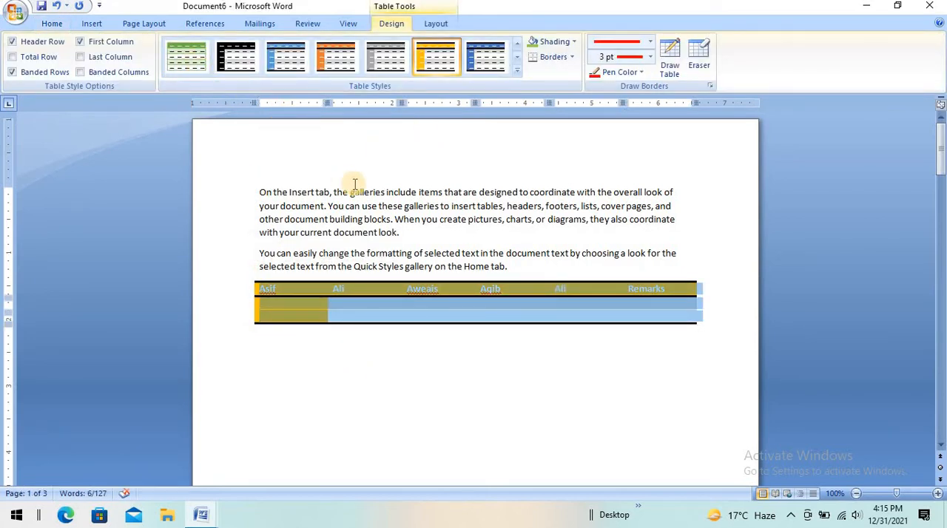
key("ctrl+z")
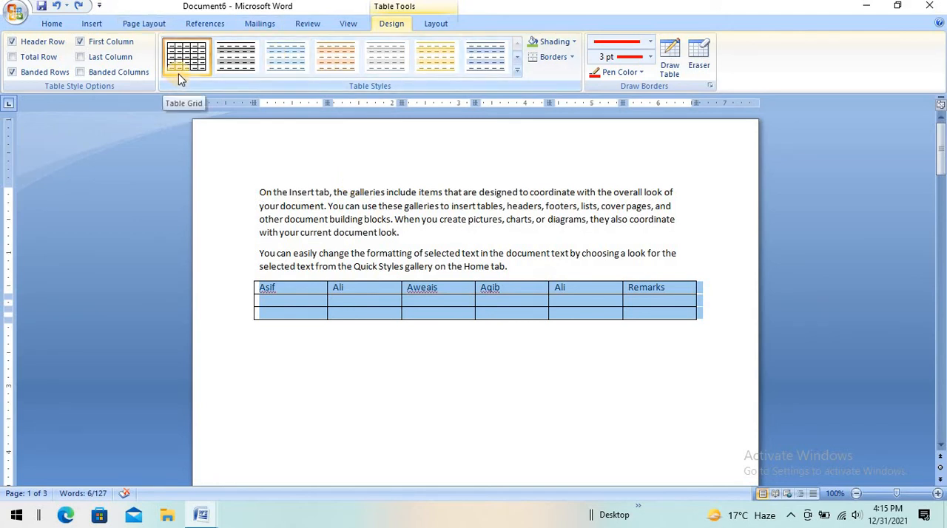
Step: Shade the first two cells of the table's top row light green
left_click(306, 355)
left_click_drag(268, 289, 351, 287)
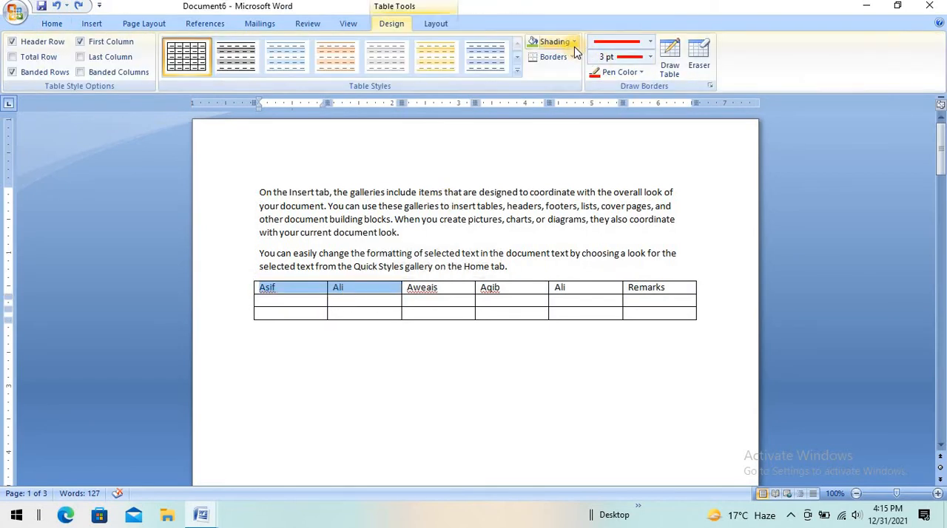
left_click(573, 42)
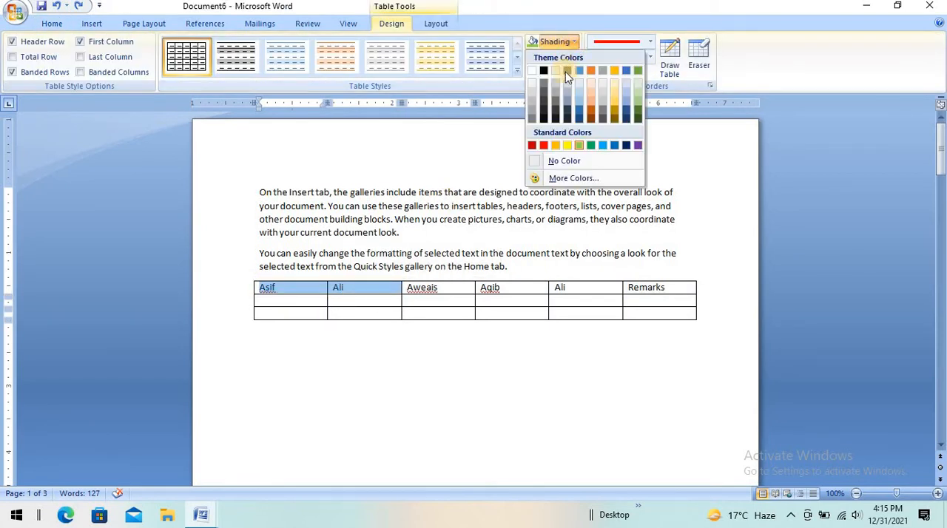
left_click(588, 145)
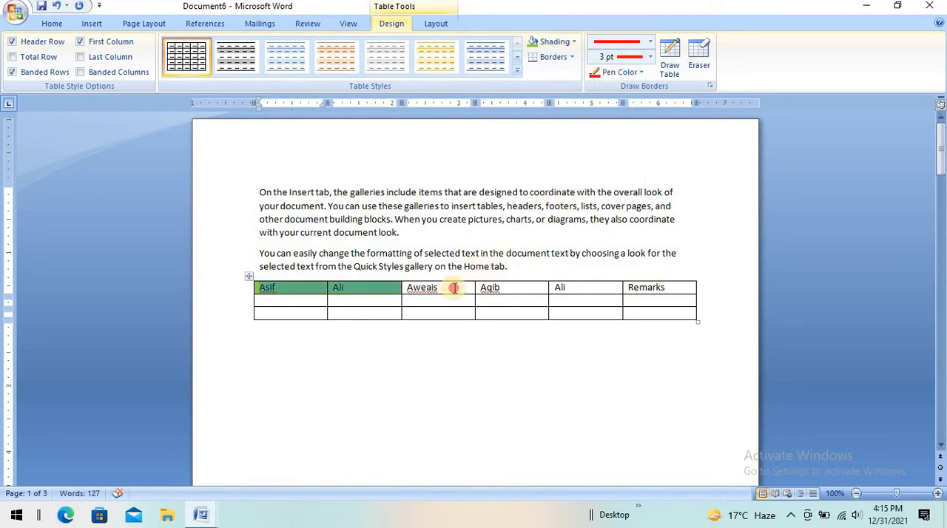
Step: Shade the third and fourth cells of the table's top row red
left_click_drag(443, 288, 503, 289)
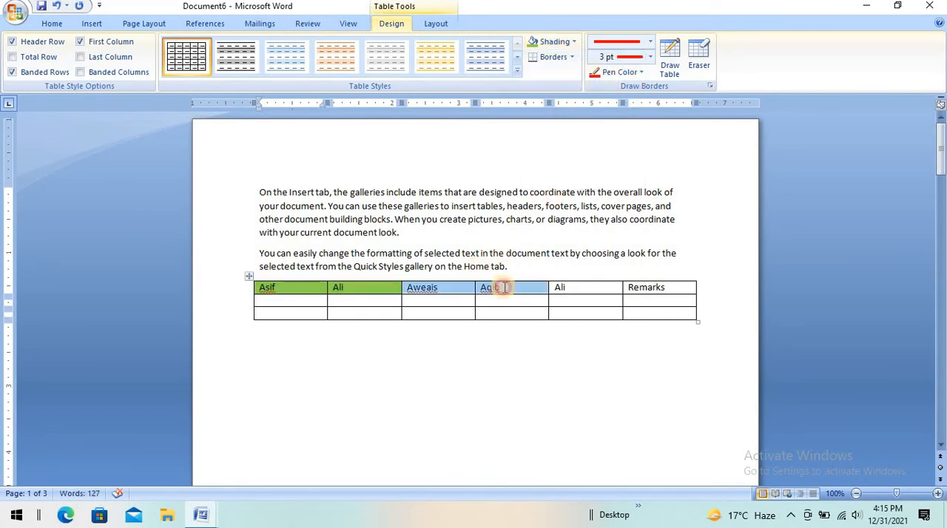
left_click(571, 42)
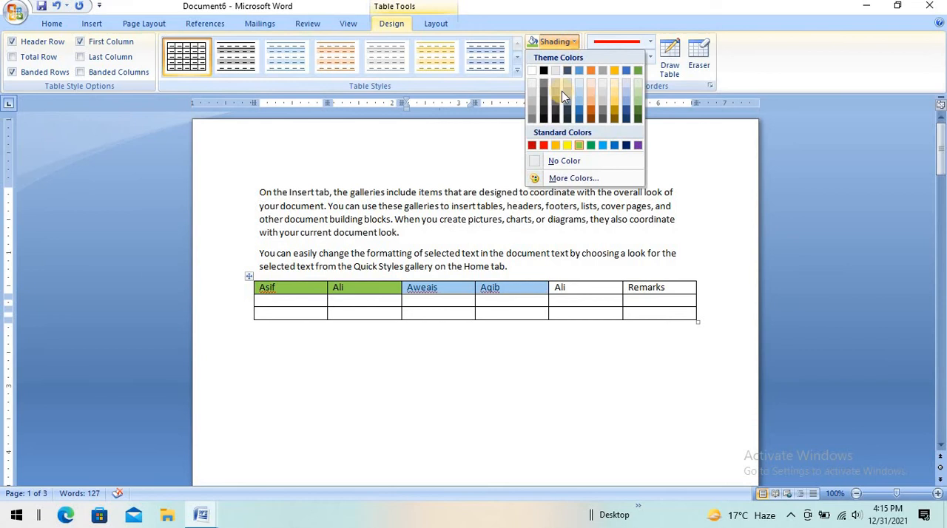
left_click(543, 145)
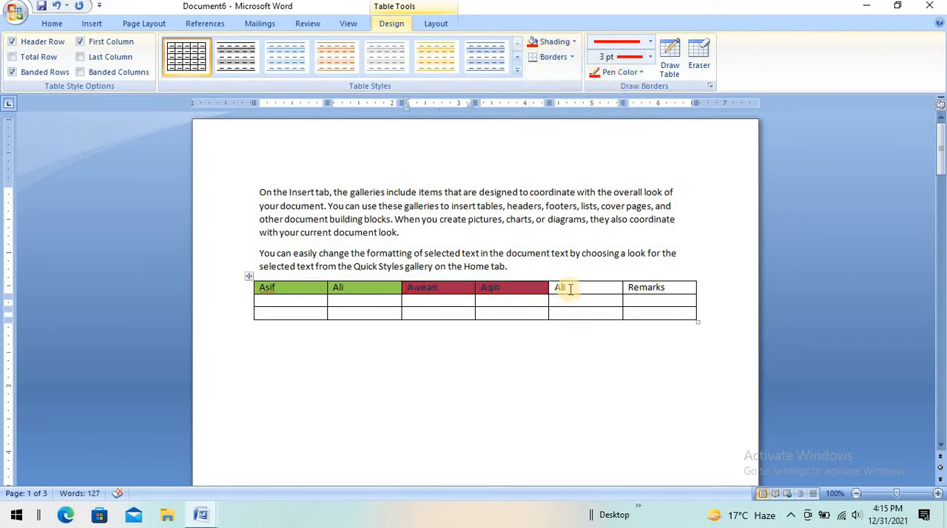
Step: Shade the last two cells of the table's top row light blue and leave the table
left_click_drag(566, 287, 644, 294)
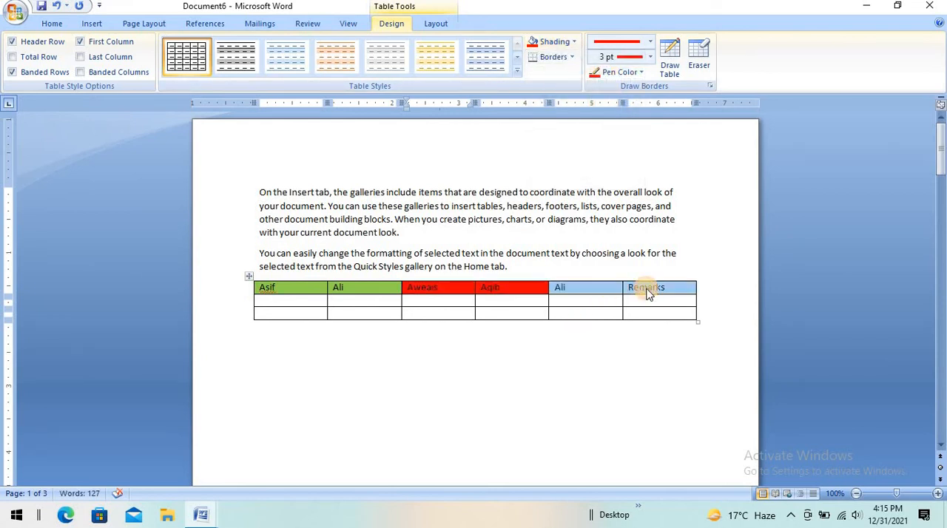
left_click(574, 42)
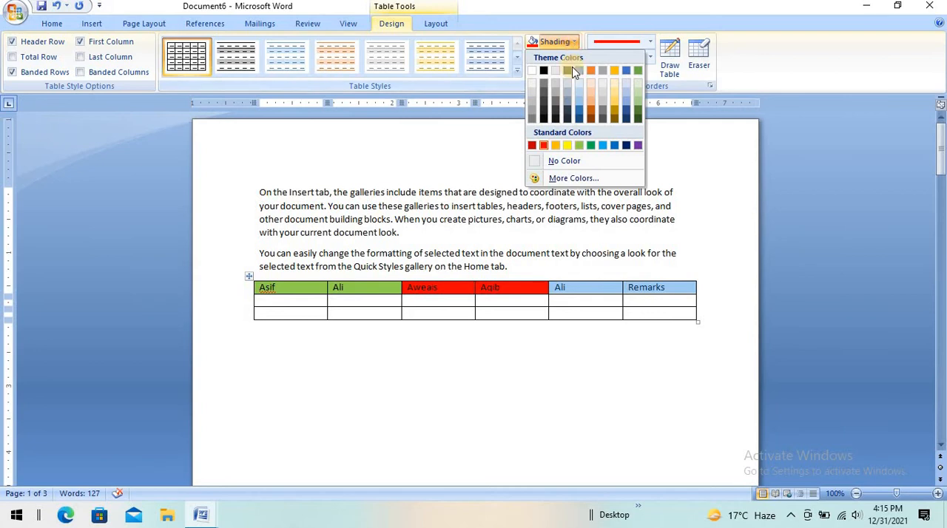
left_click(602, 145)
left_click(544, 399)
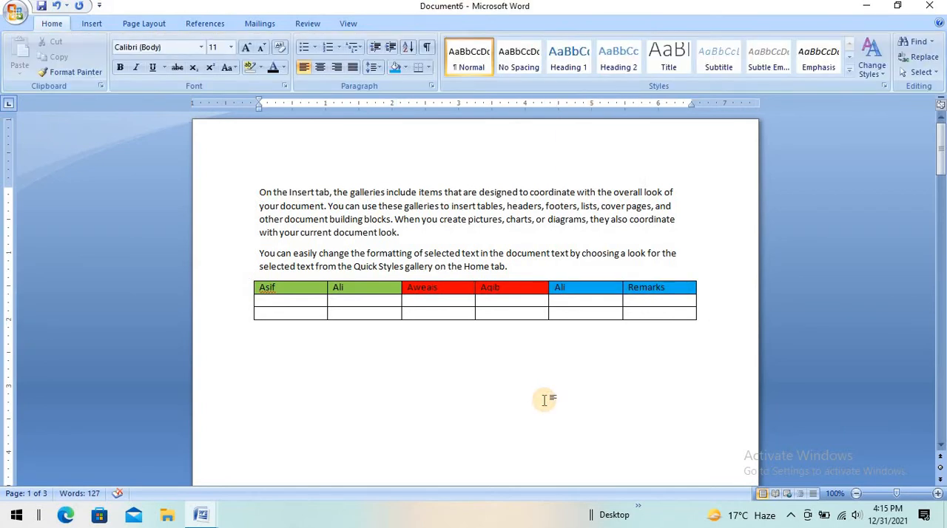
Step: Delete the page break below the shaded table and insert a table with five columns and two rows there
left_click(305, 292)
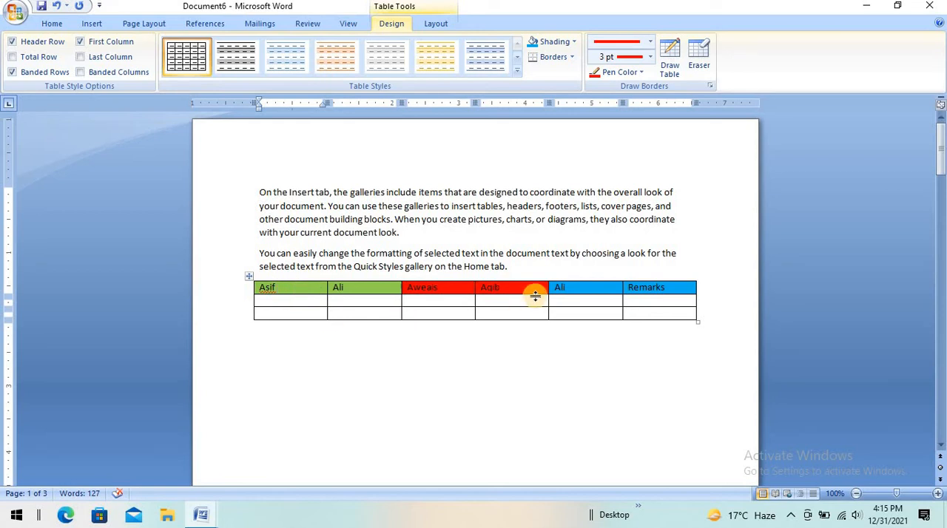
left_click(485, 342)
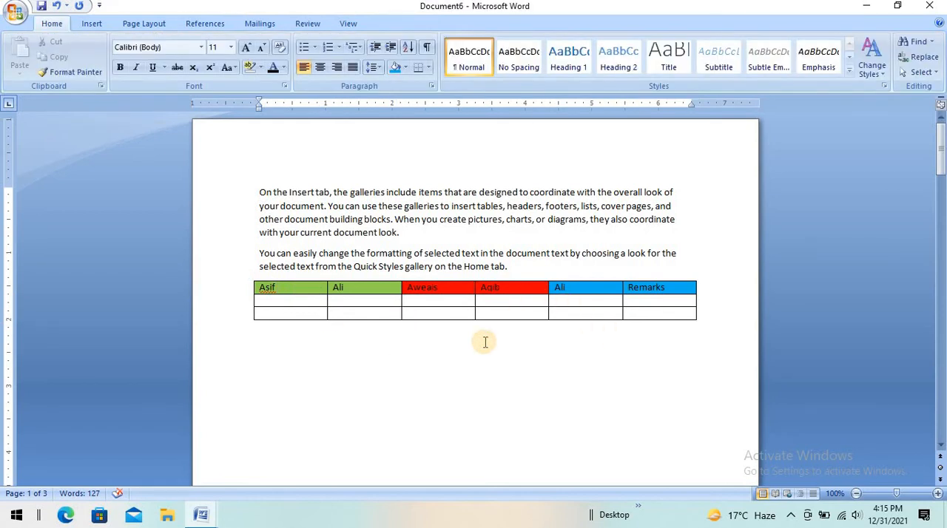
key("BackSpace")
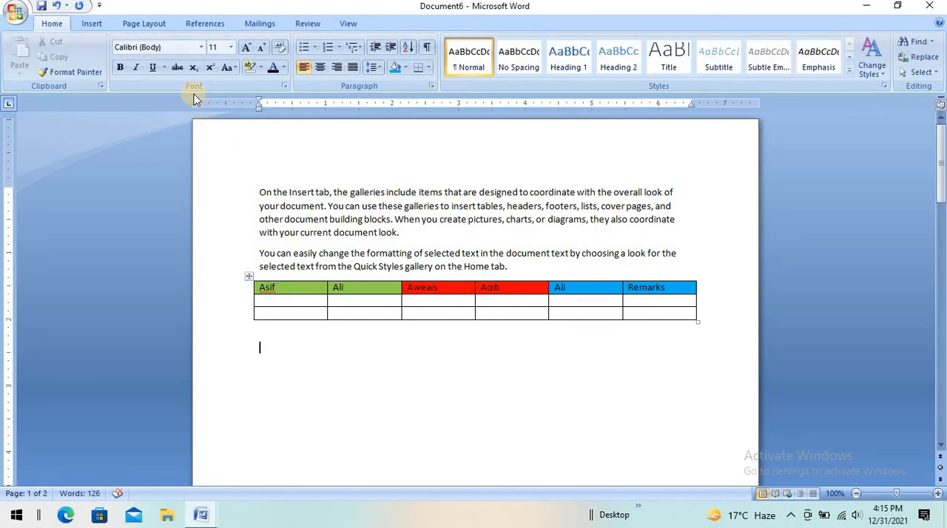
left_click(100, 25)
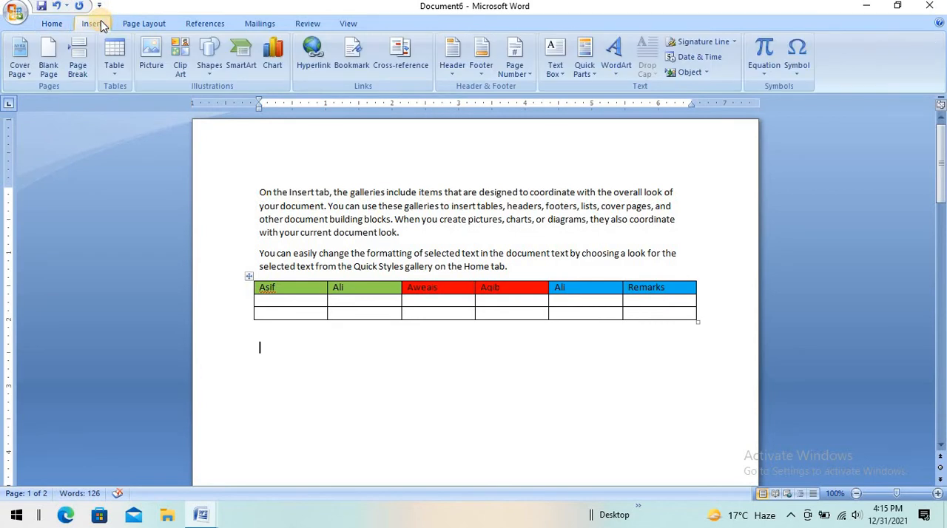
left_click(113, 66)
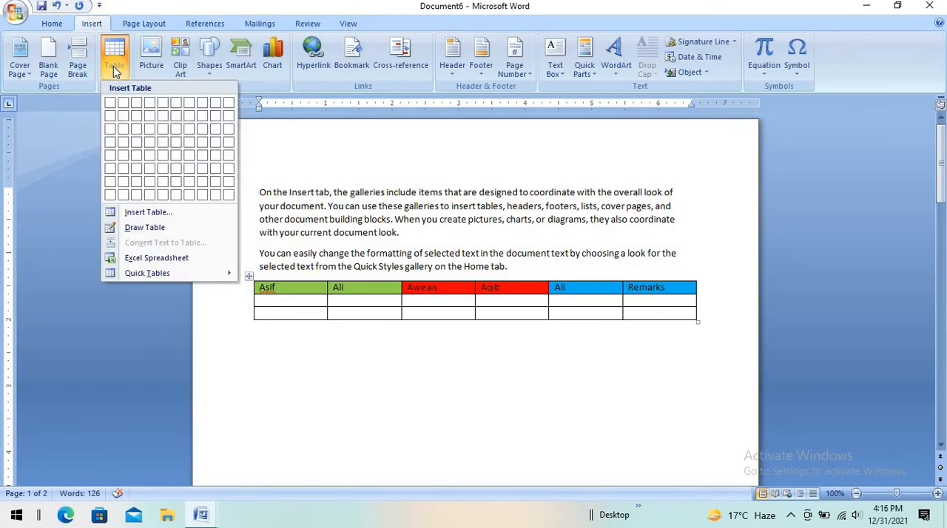
left_click(157, 211)
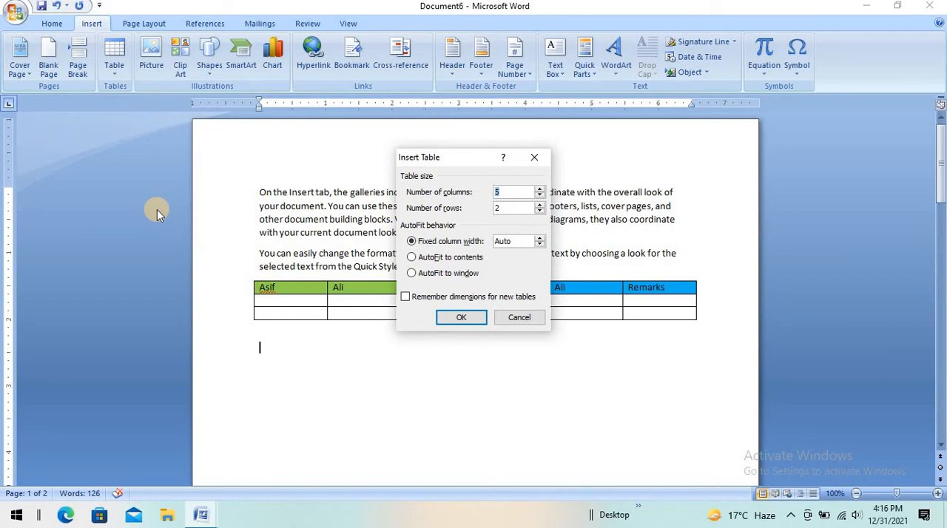
left_click(462, 316)
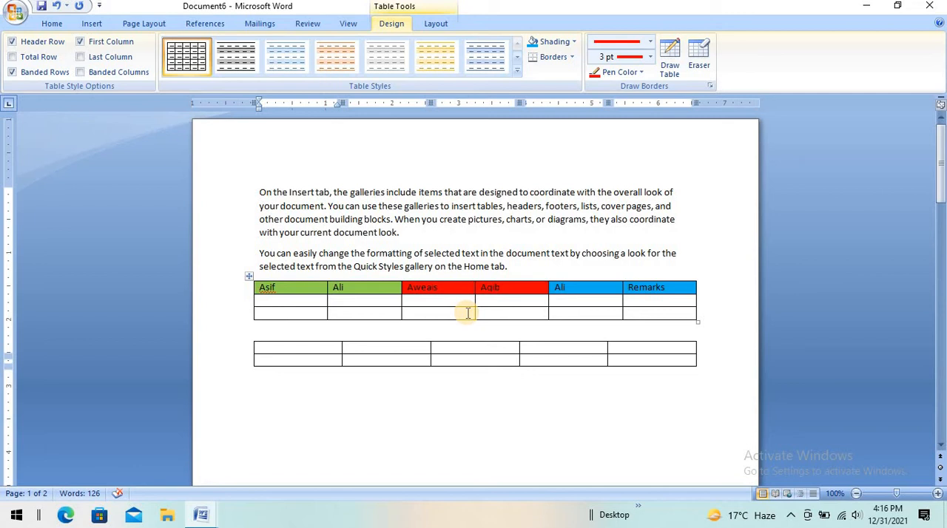
Step: Insert a third table with five columns and five rows below the two-row table
left_click(358, 384)
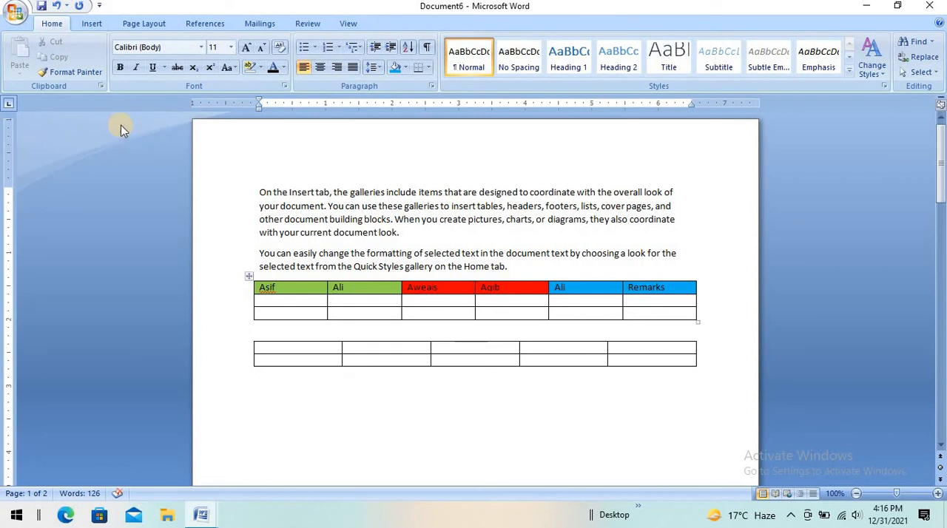
left_click(92, 23)
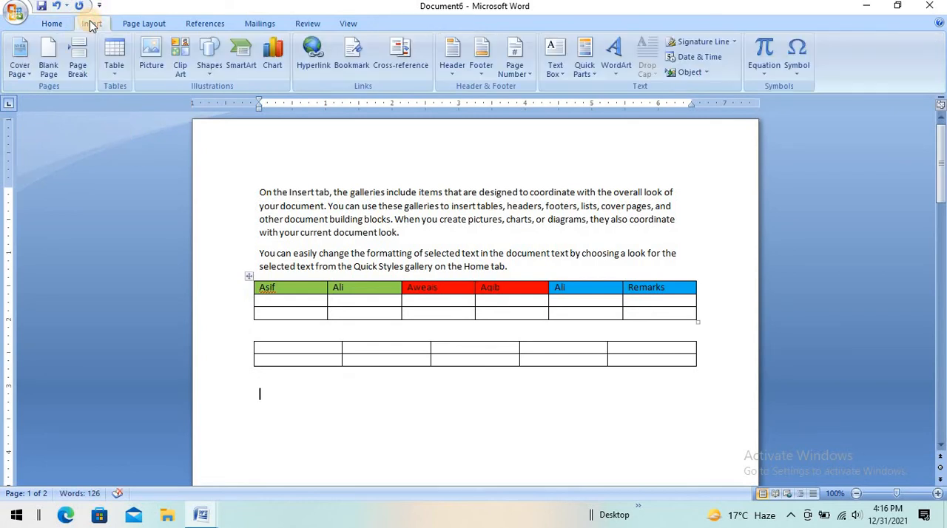
left_click(118, 73)
left_click(154, 210)
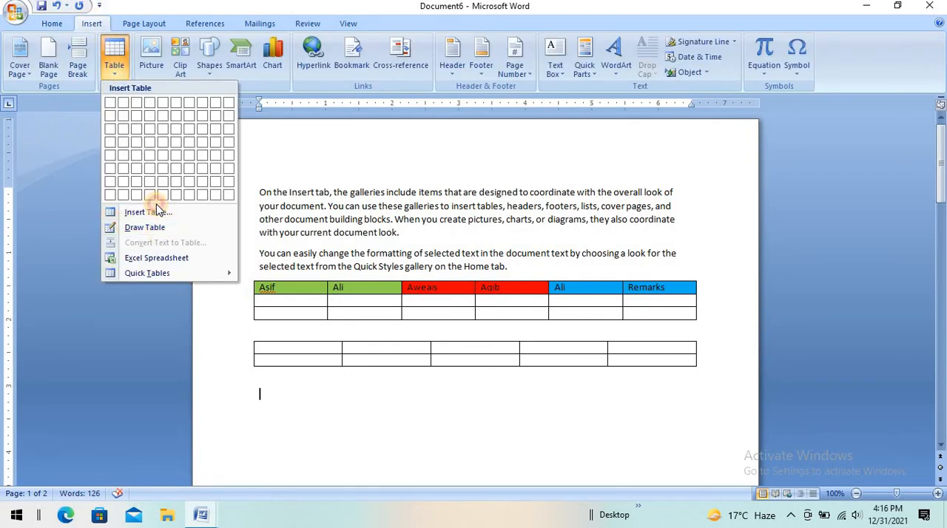
left_click(154, 212)
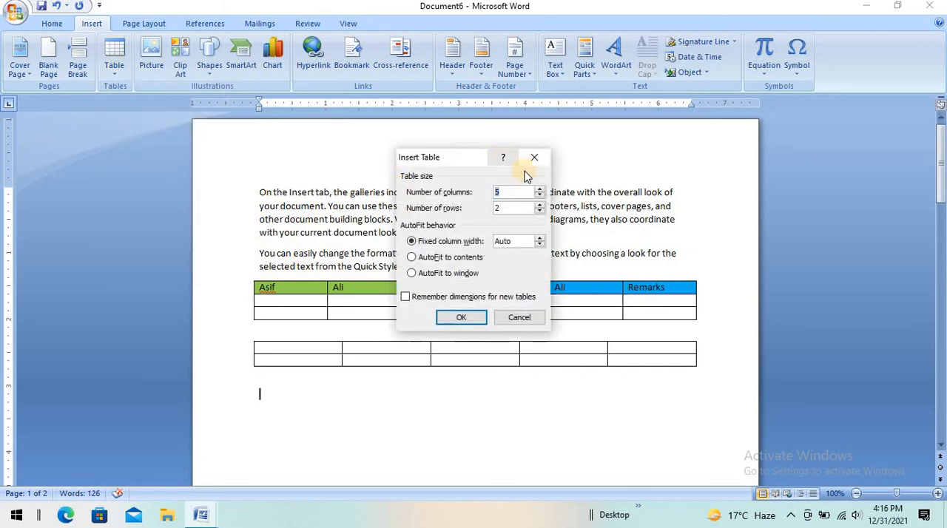
left_click(523, 208)
key("BackSpace")
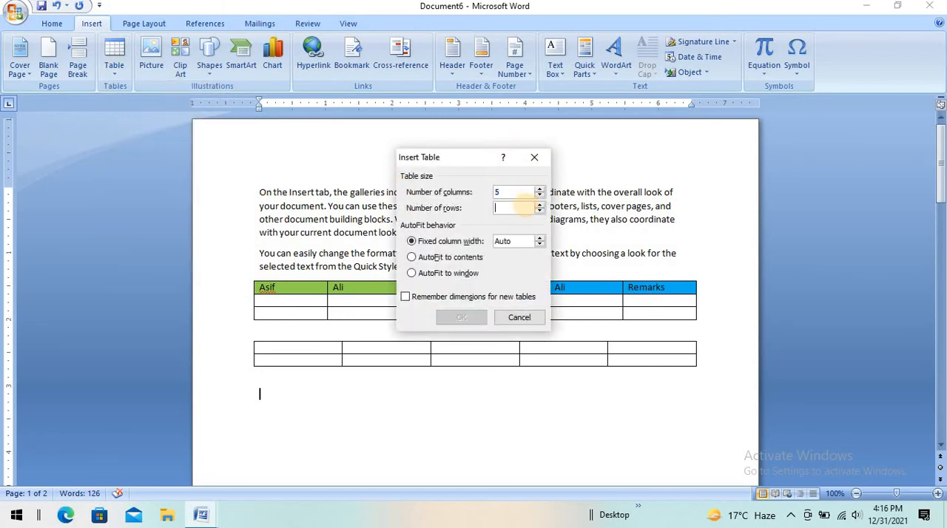
type("5")
key("Return")
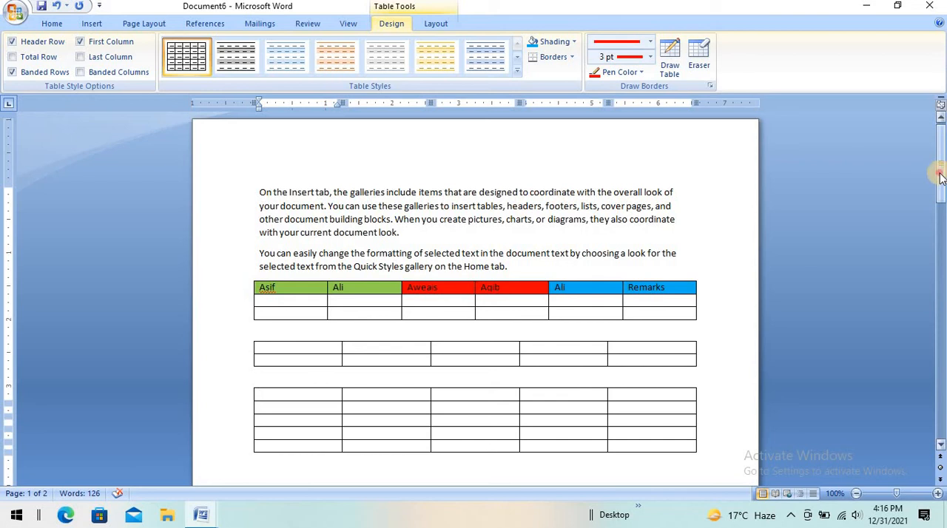
Step: Draw a table below the five-row table with a vertical divider near its right end and a horizontal line across its wide left cell
left_click_drag(939, 172, 941, 193)
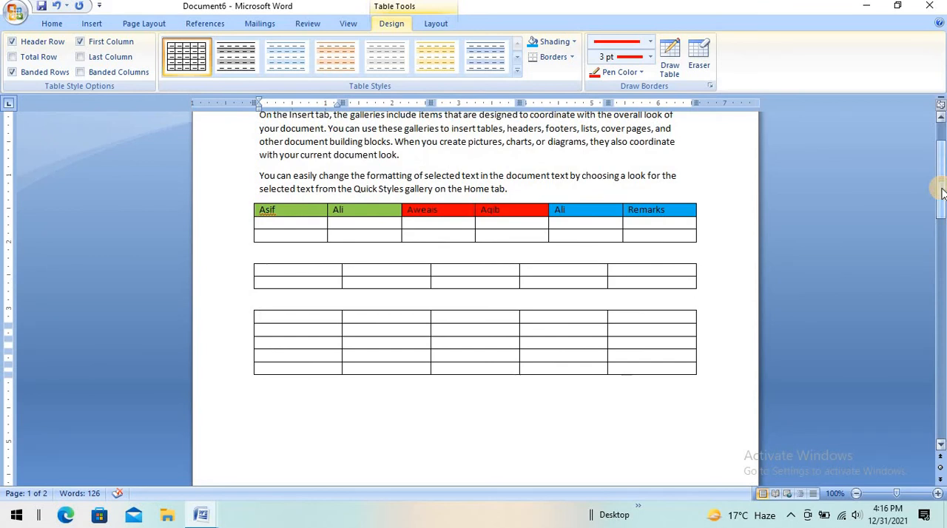
left_click(86, 23)
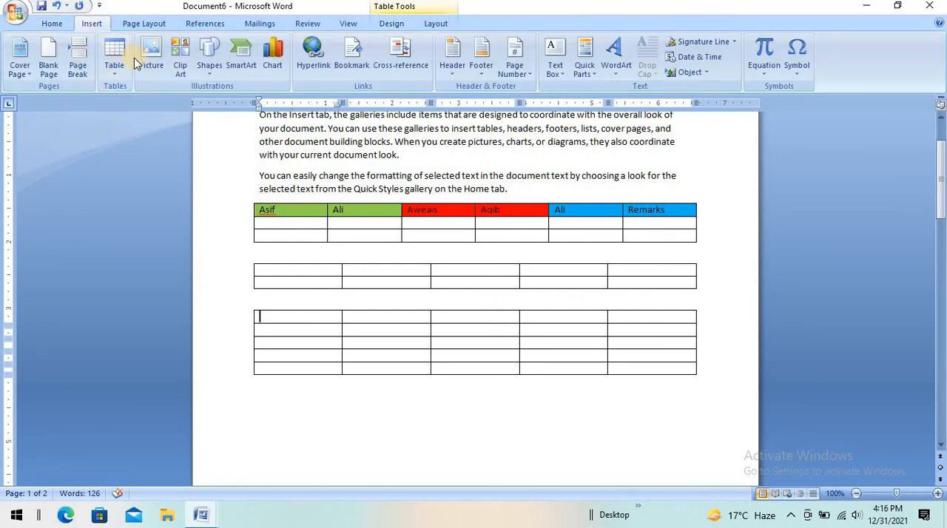
left_click(116, 77)
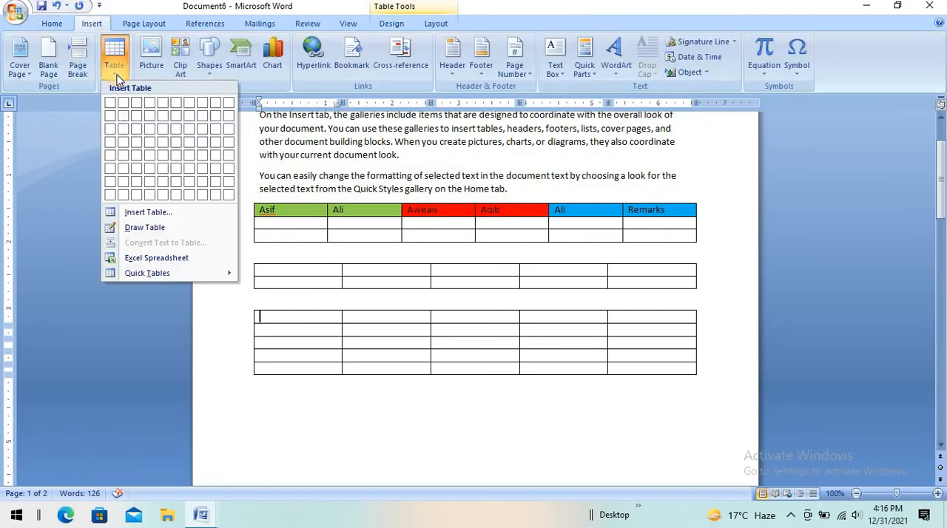
left_click(156, 226)
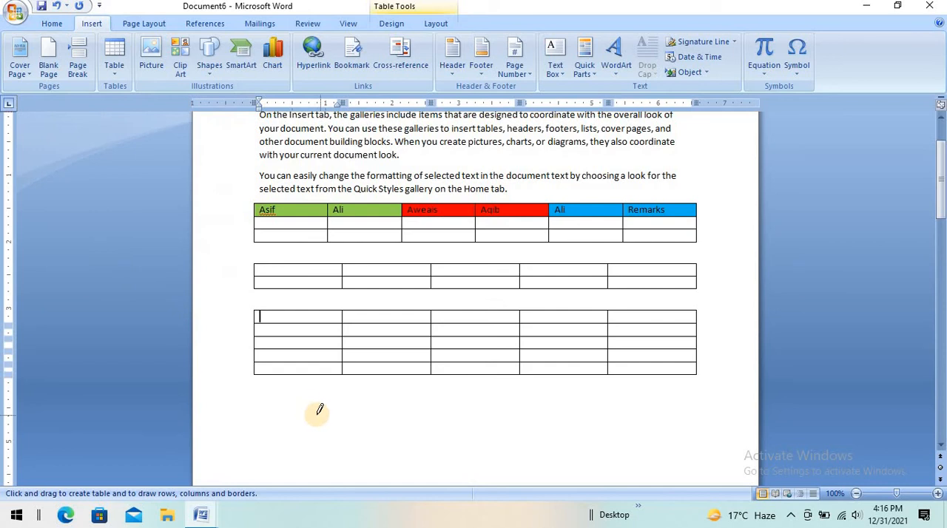
mouse_move(306, 406)
left_mouse_down()
mouse_move(468, 437)
mouse_move(698, 435)
left_mouse_up()
left_click_drag(611, 392, 615, 430)
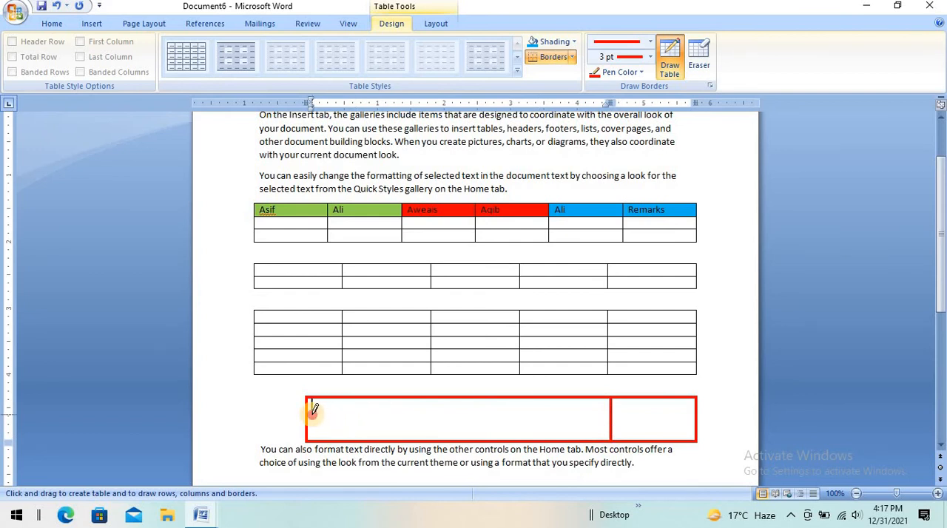
left_click_drag(493, 419, 570, 418)
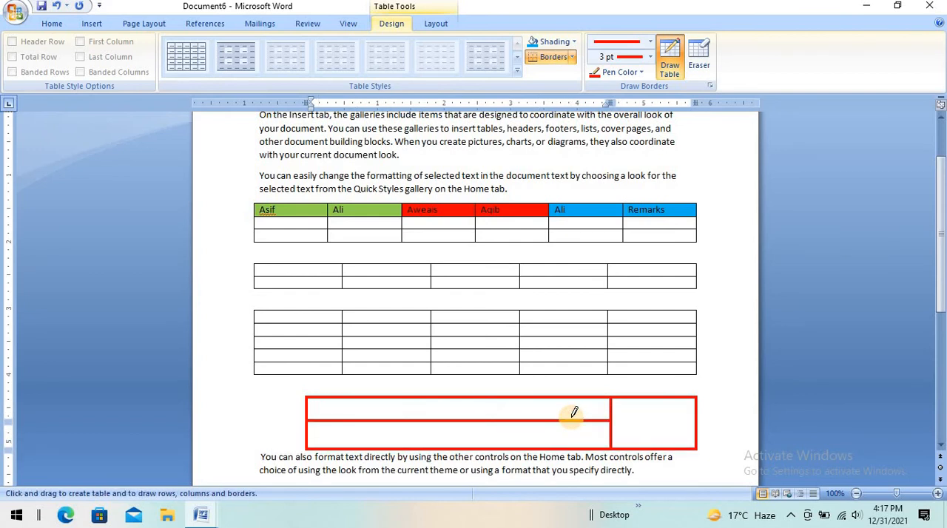
Step: Using an Automatic-colour ½ pt pen, draw a vertical line through the drawn table's left cells and a horizontal line across its right cell
left_click(640, 72)
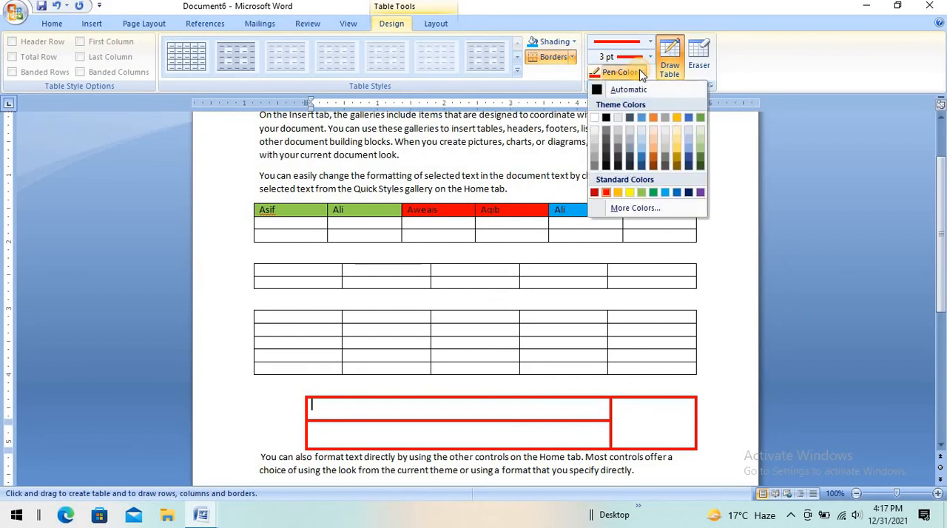
left_click(602, 89)
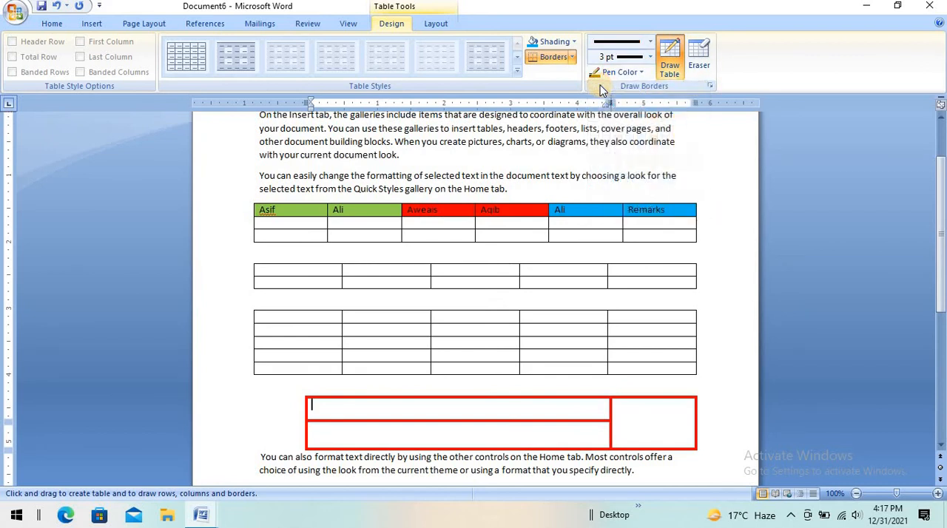
left_click(651, 58)
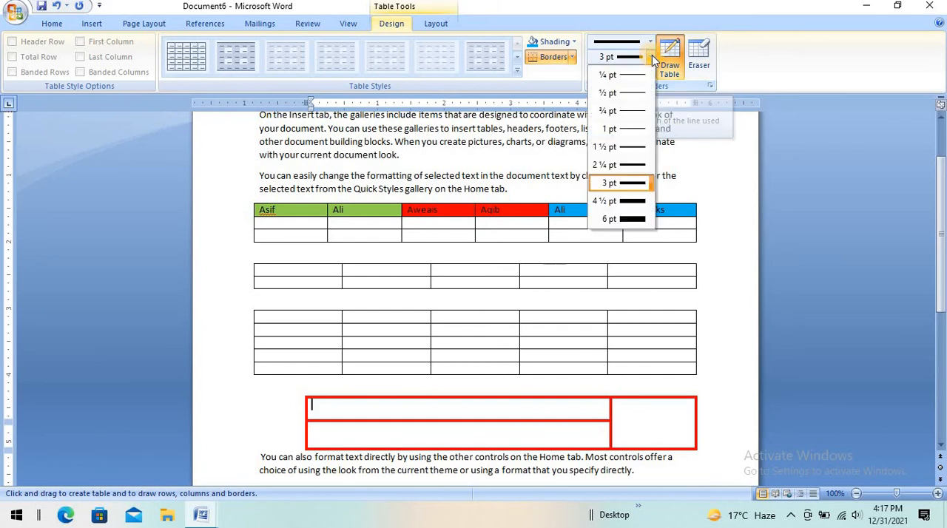
left_click(630, 99)
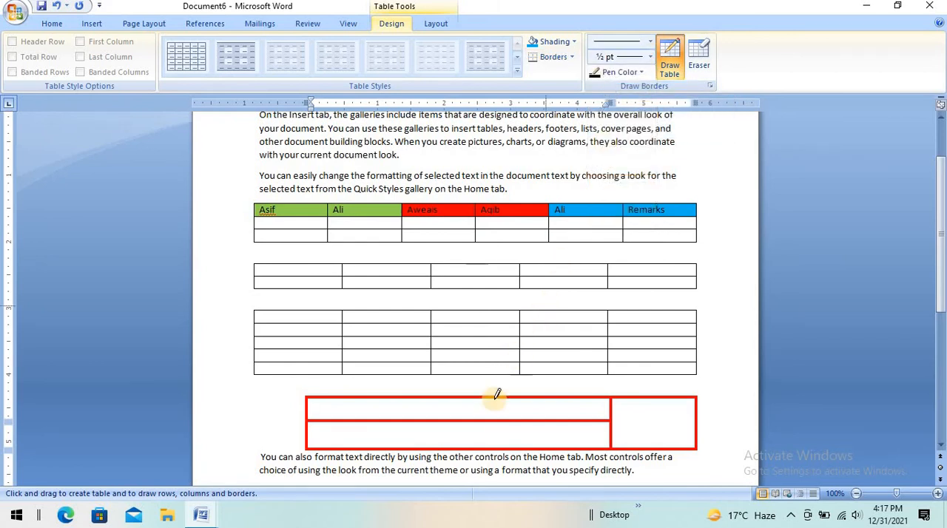
left_click_drag(494, 398, 491, 429)
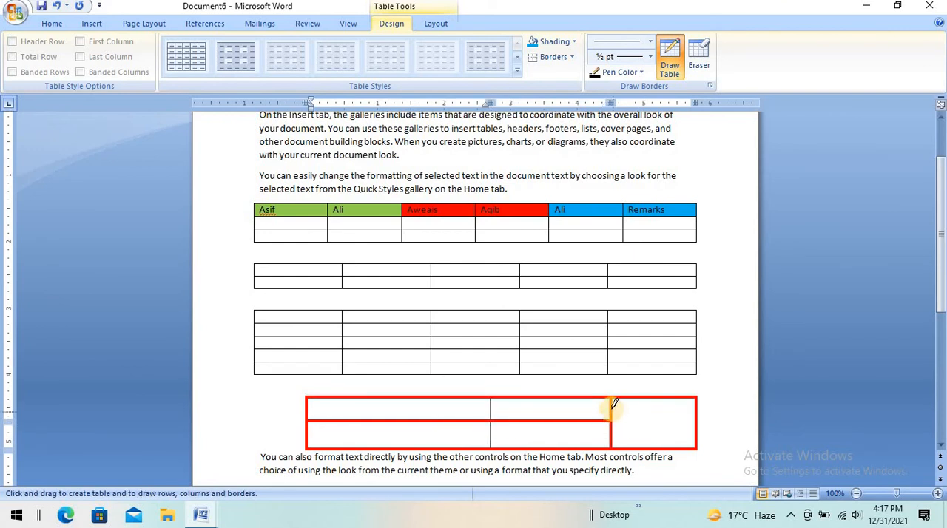
left_click_drag(664, 409, 688, 410)
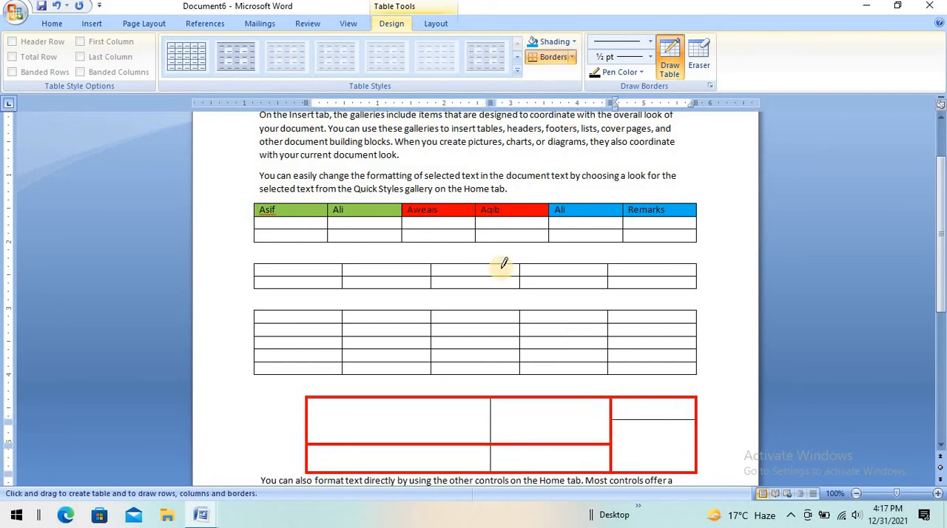
Step: Draw vertical lines dividing the middle column of the two-row table and of the five-row table
left_click_drag(469, 265, 476, 276)
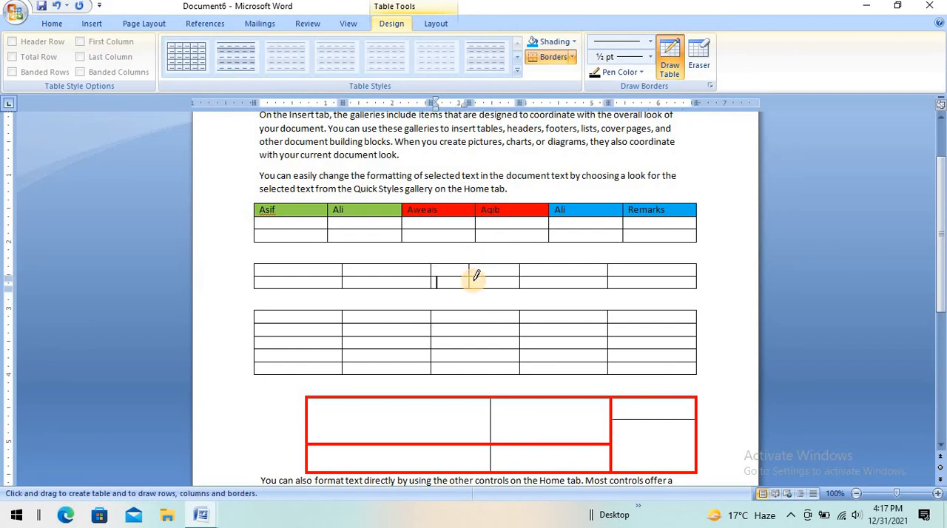
left_click_drag(473, 312, 473, 355)
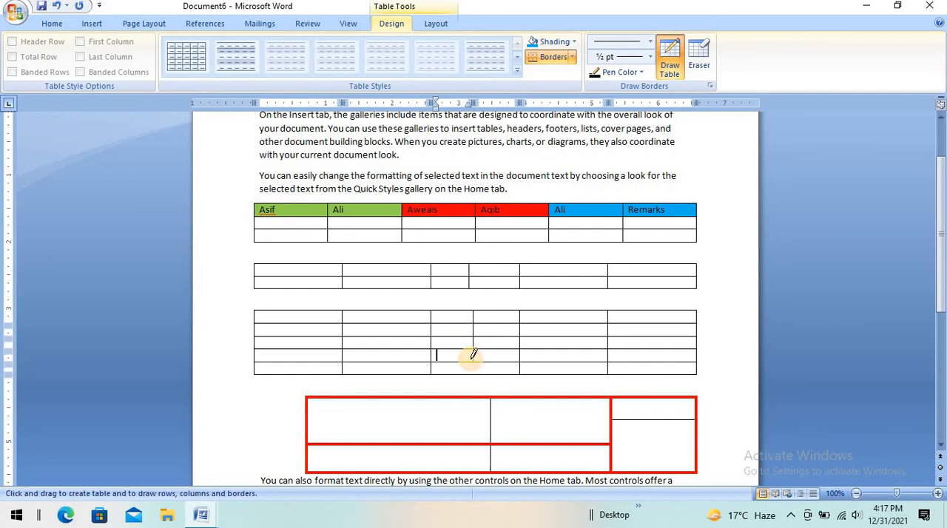